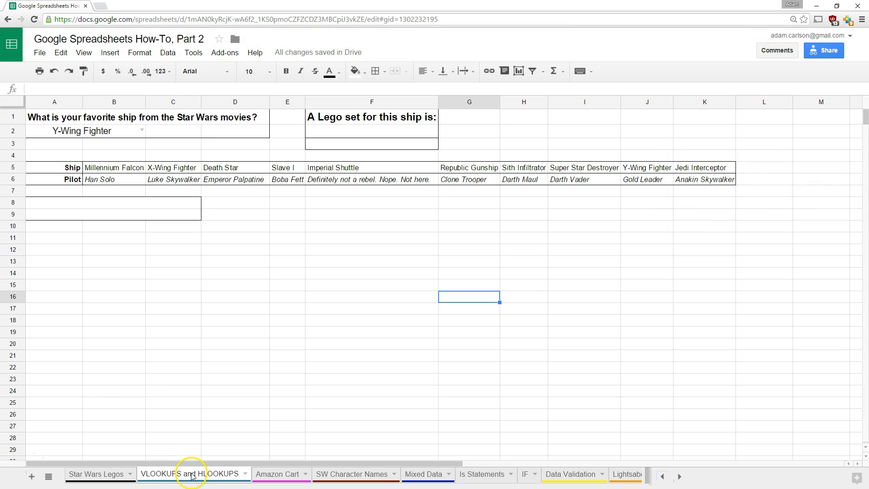
# Choose Millennium Falcon as the favorite ship in cell A2 and review the ship names in B5:K5
pyautogui.click(132, 136)
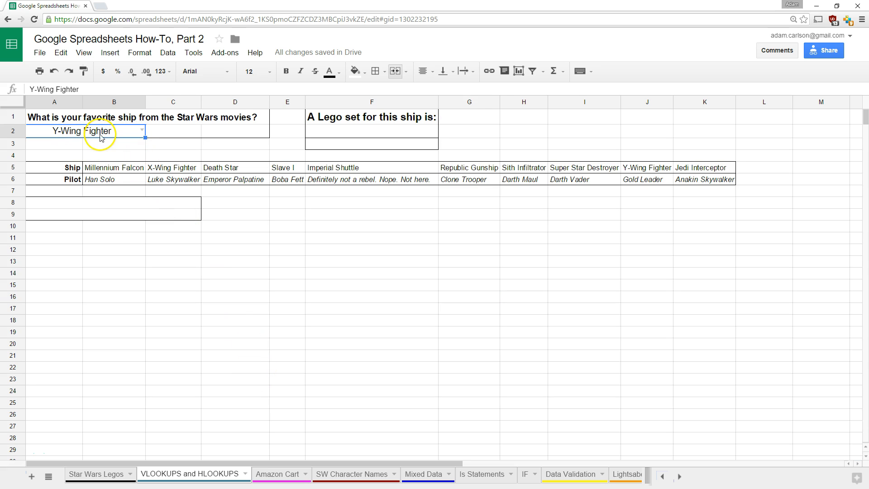
pyautogui.moveTo(132, 168); pyautogui.dragTo(679, 165)
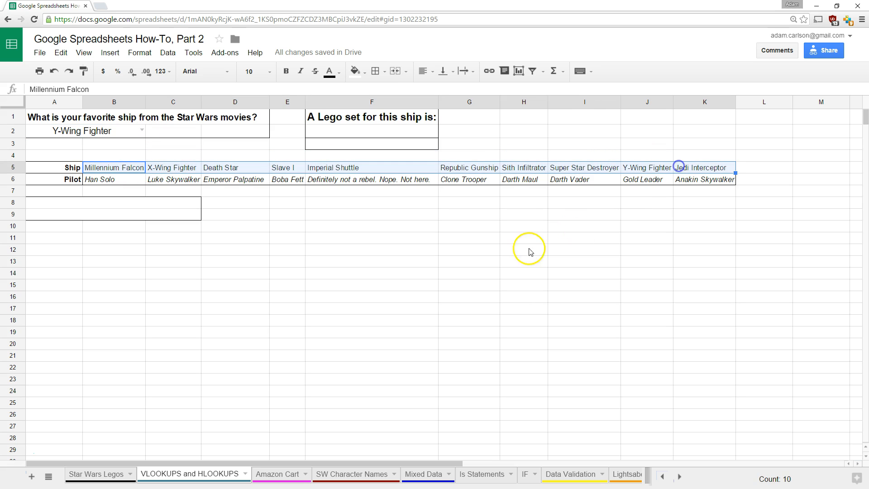
pyautogui.click(482, 274)
pyautogui.click(135, 143)
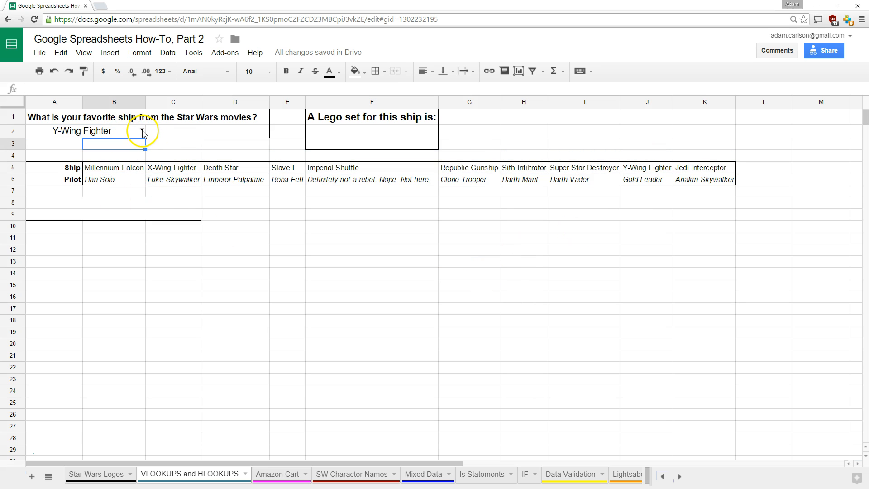
pyautogui.click(143, 130)
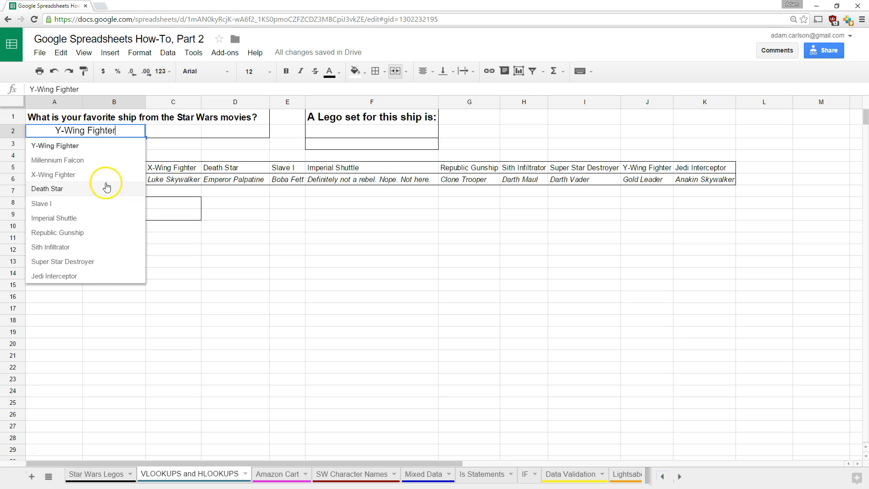
pyautogui.click(107, 160)
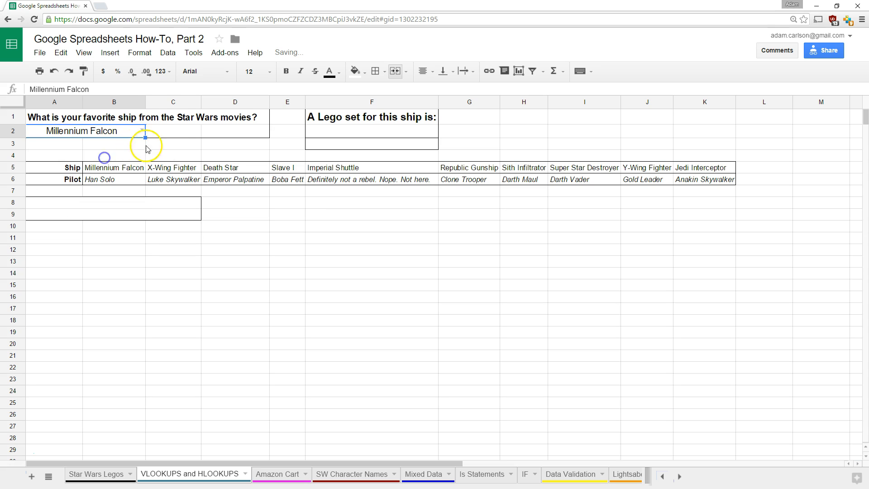
pyautogui.click(167, 145)
pyautogui.moveTo(109, 168); pyautogui.dragTo(696, 168)
pyautogui.click(618, 248)
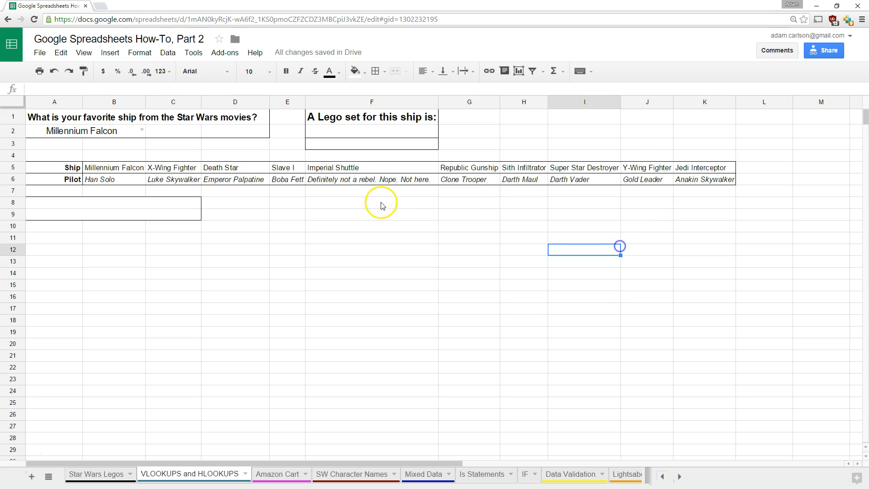
# Examine the ship names and their Lego numbers on the Star Wars Legos sheet
pyautogui.click(114, 473)
pyautogui.click(317, 247)
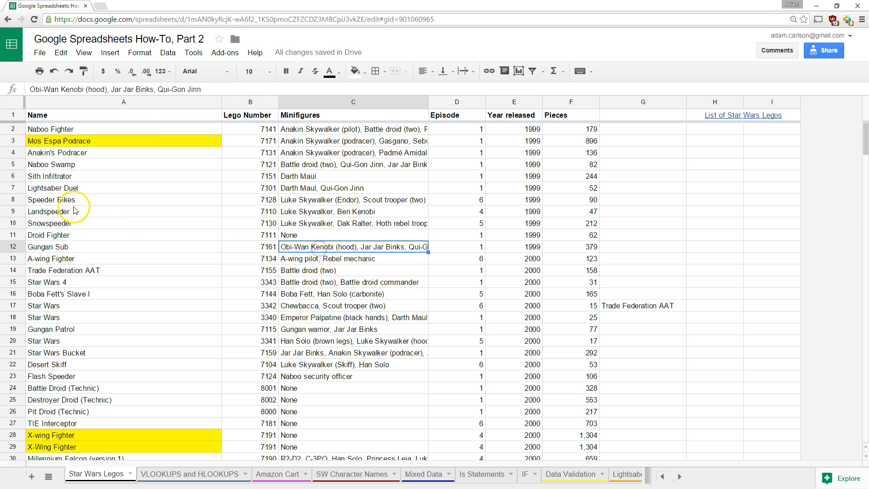
pyautogui.click(70, 216)
pyautogui.scroll(-15, 68, 272)
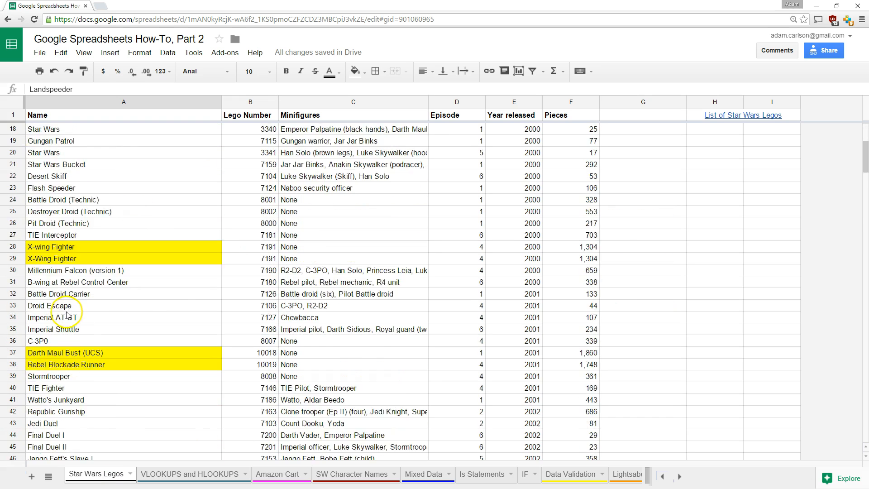
pyautogui.click(245, 250)
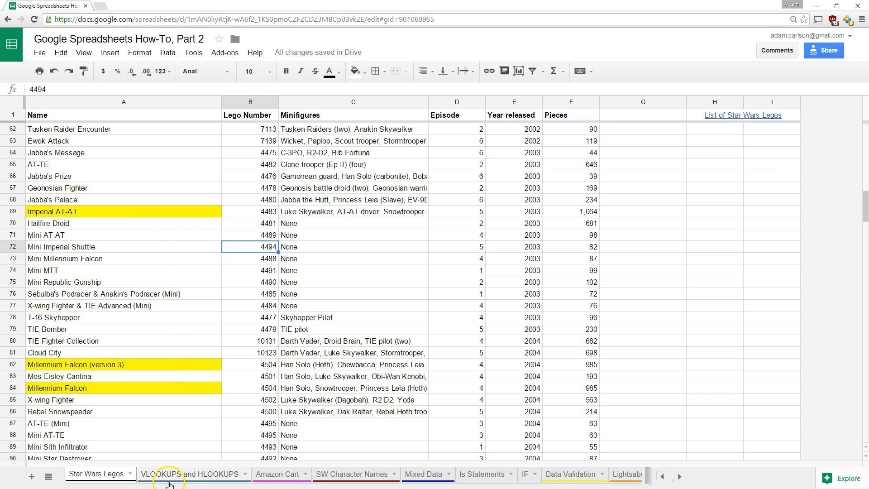
pyautogui.scroll(-3, 97, 219)
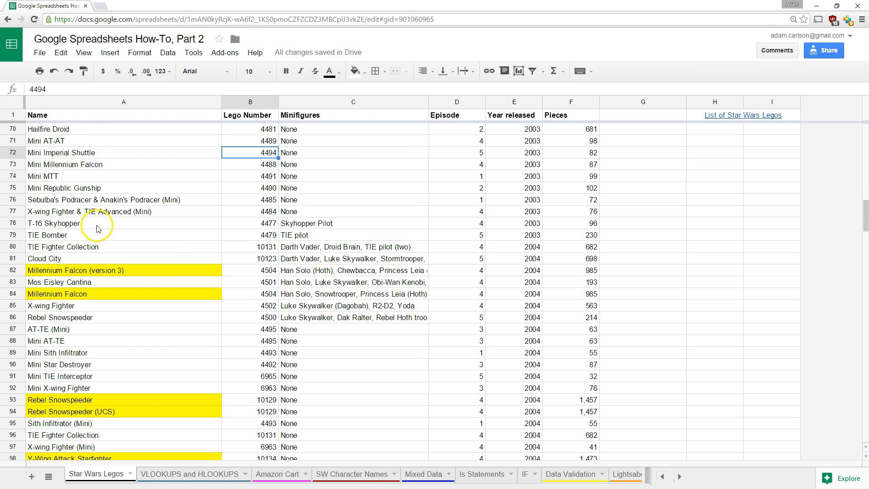
# Search Google for "lego 4502", the X-wing Fighter set in row 85, in a new tab and return to the spreadsheet
pyautogui.click(54, 306)
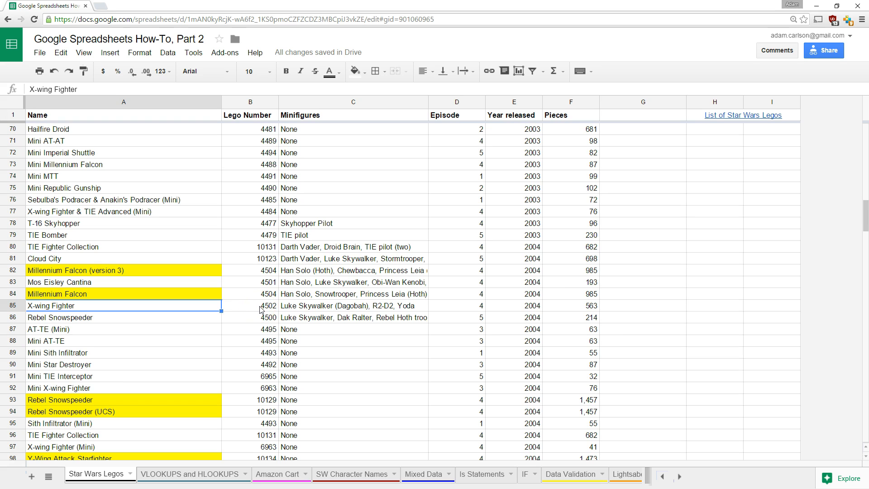
pyautogui.hotkey('ctrl', 't')
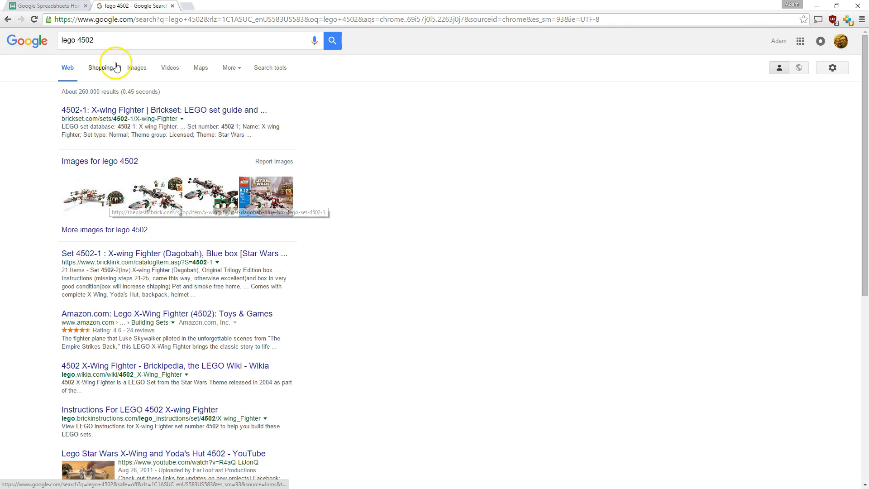
pyautogui.middleClick(129, 6)
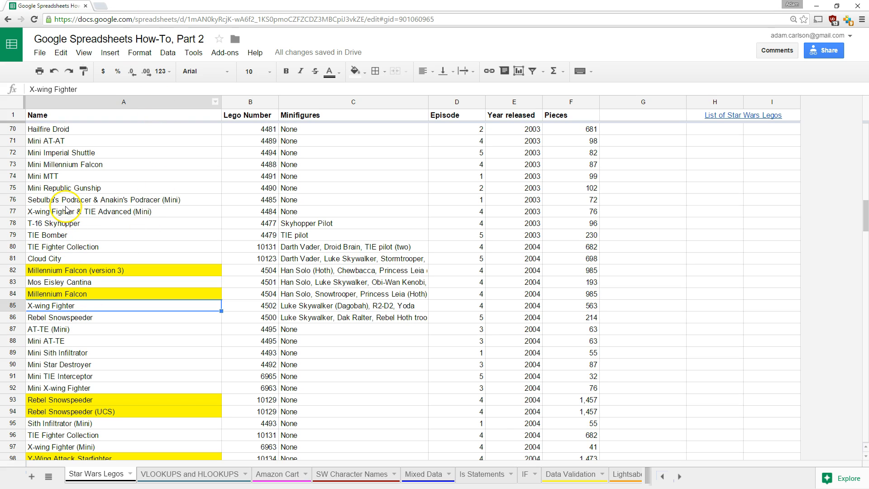
pyautogui.click(271, 317)
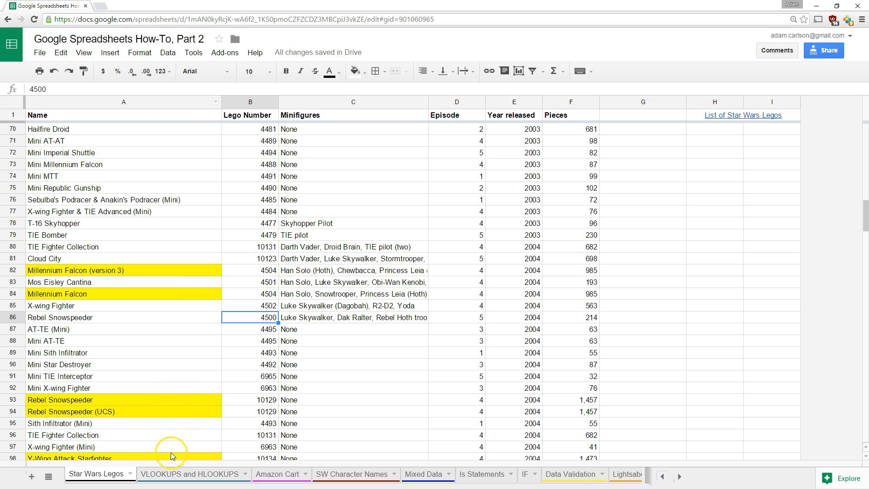
# Begin a VLOOKUP formula in cell F2 of the VLOOKUPS and HLOOKUPS sheet with A2 as the search key
pyautogui.click(174, 475)
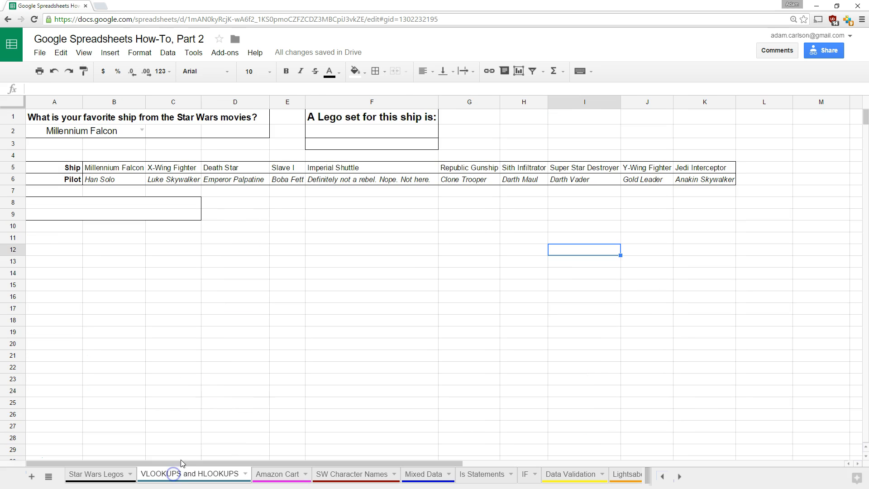
pyautogui.click(338, 131)
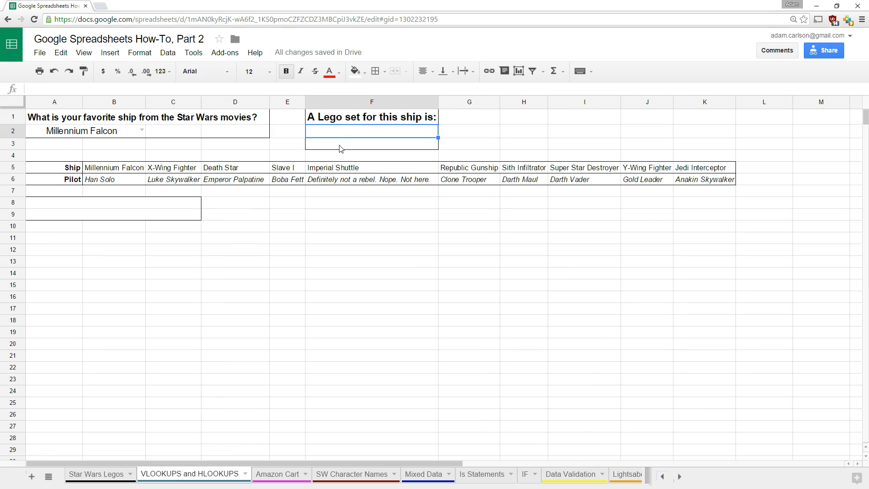
pyautogui.write('=')
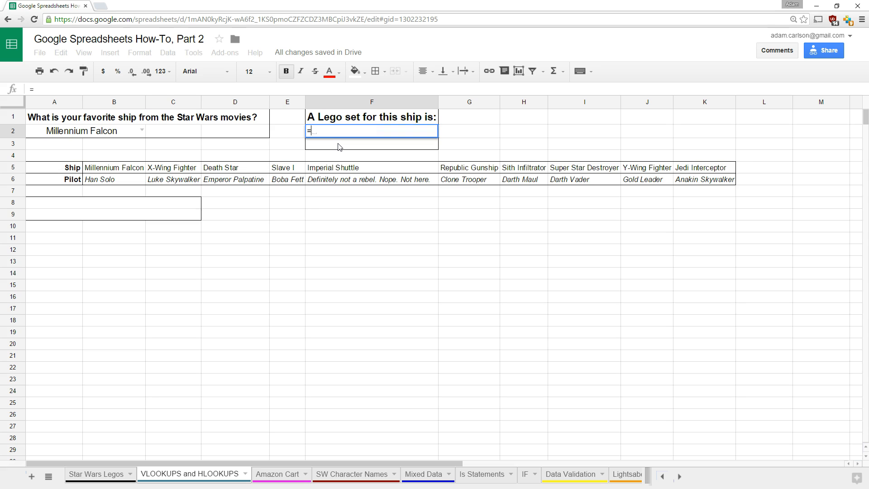
pyautogui.write('vlookup(')
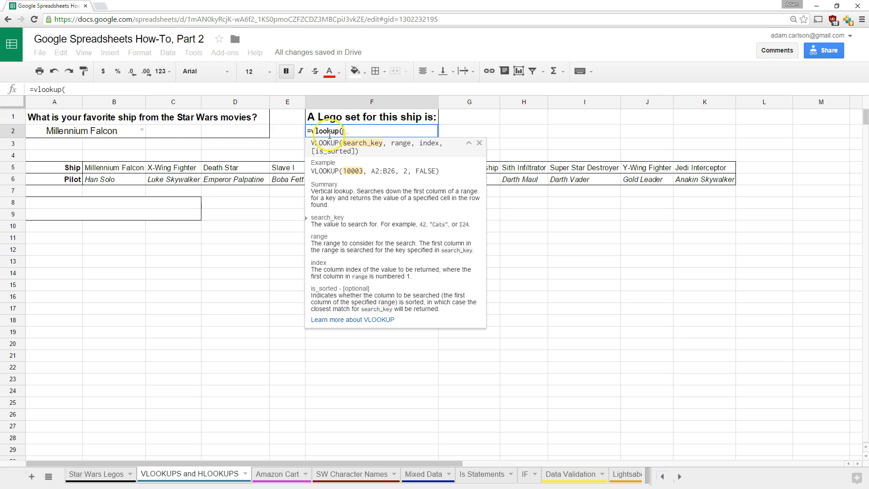
pyautogui.click(84, 131)
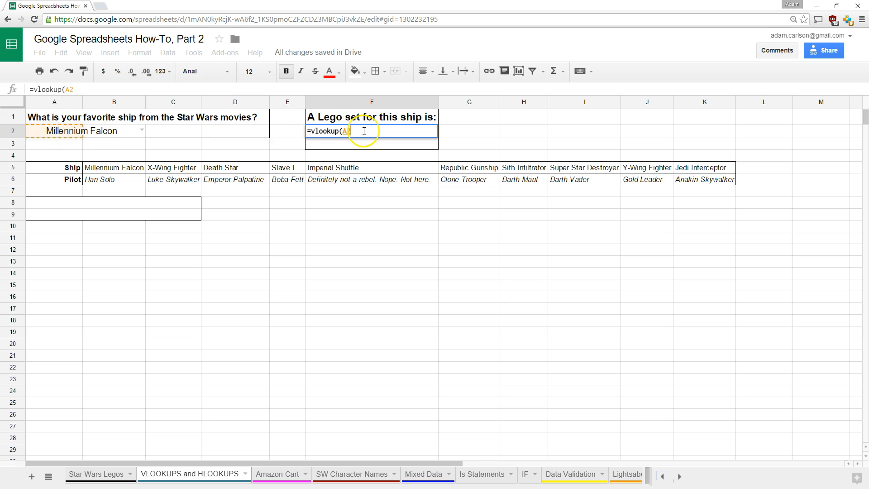
pyautogui.write(',')
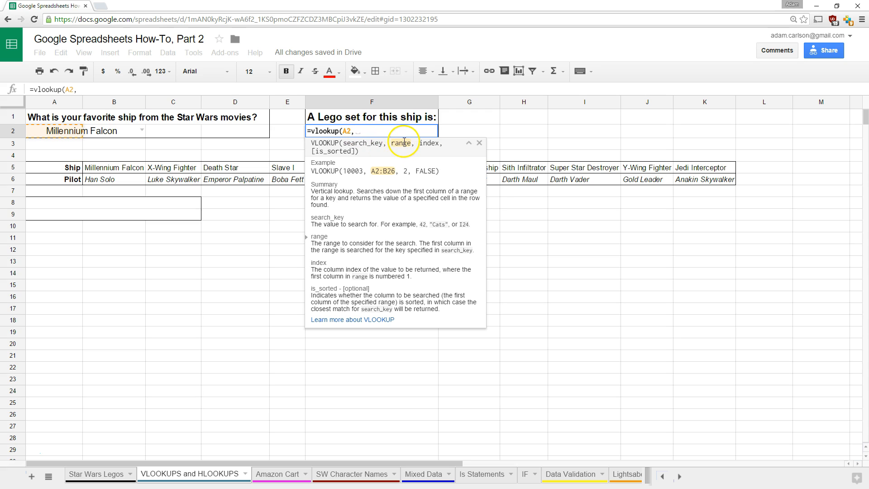
# Set the VLOOKUP range to 'Star Wars Legos'!A2:B, covering the name and Lego number columns without an end row
pyautogui.click(100, 479)
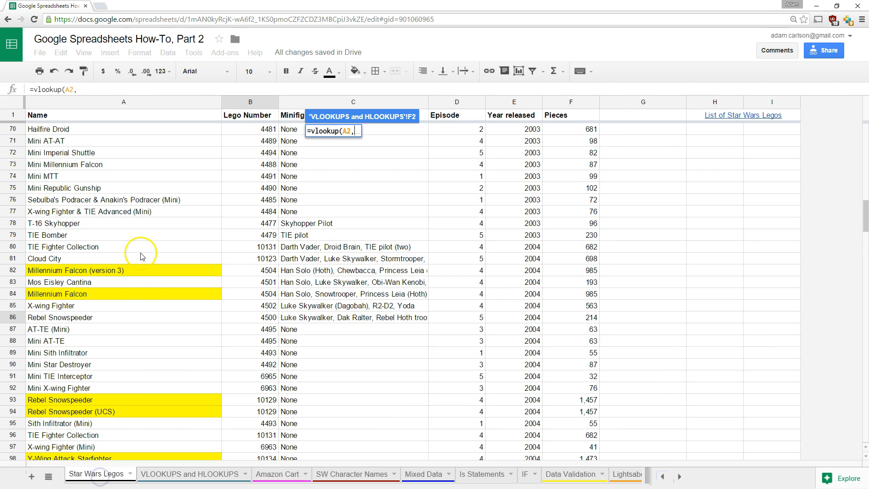
pyautogui.scroll(15, 111, 195)
pyautogui.scroll(8, 109, 198)
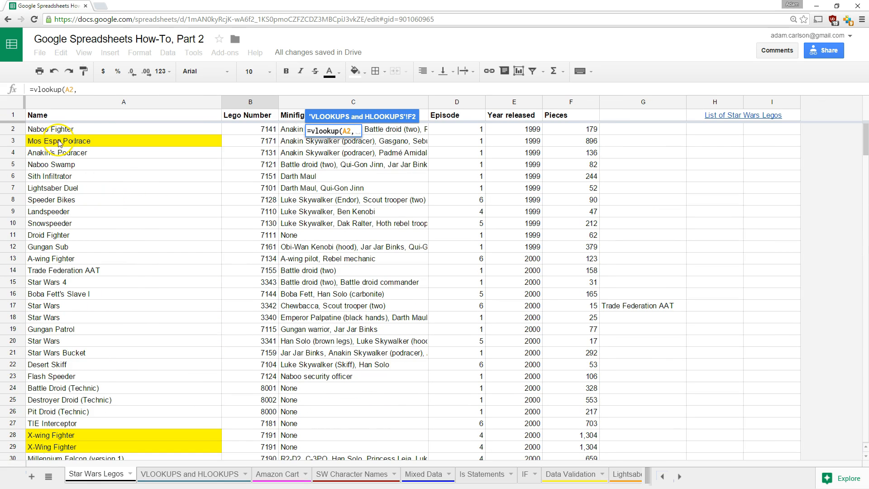
pyautogui.click(181, 134)
pyautogui.moveTo(182, 133); pyautogui.dragTo(246, 133)
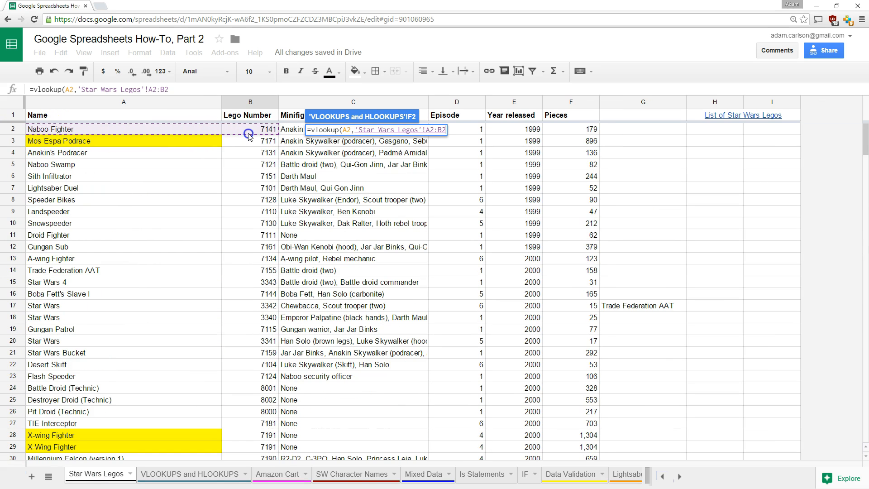
pyautogui.click(180, 88)
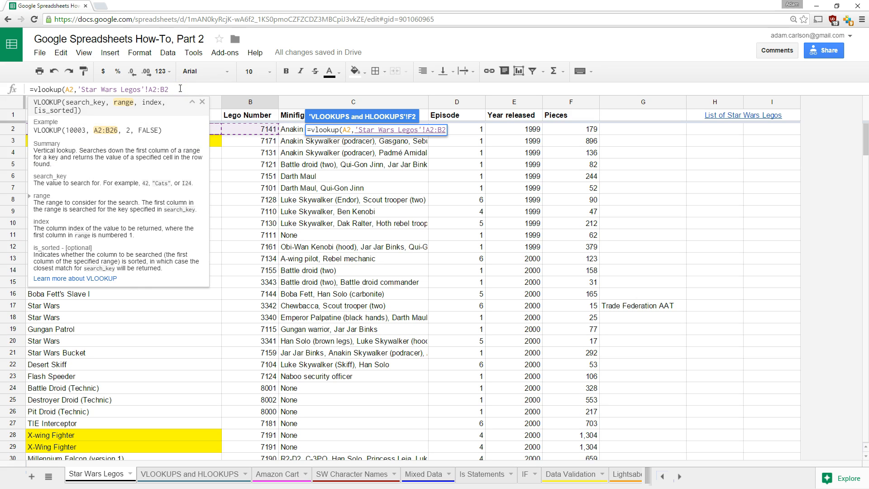
pyautogui.press('BackSpace')
pyautogui.write(',')
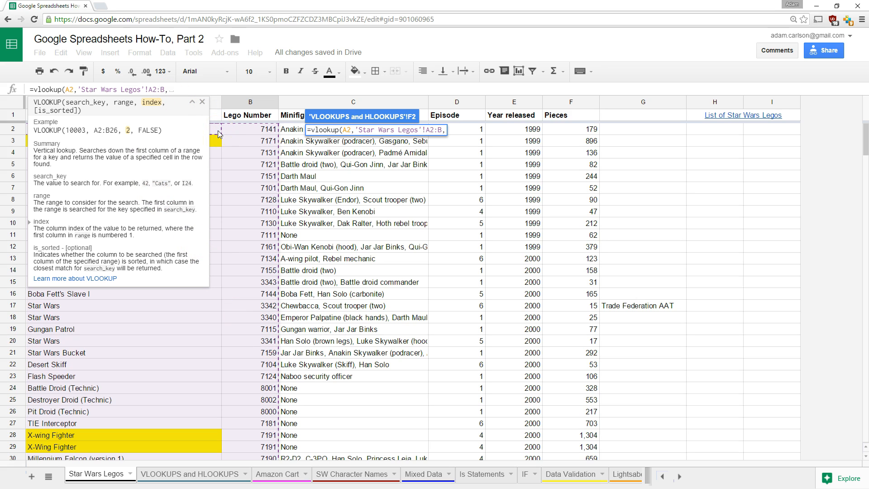
# Complete the VLOOKUP with column index 2 and FALSE for is_sorted, and enter the formula
pyautogui.write('2')
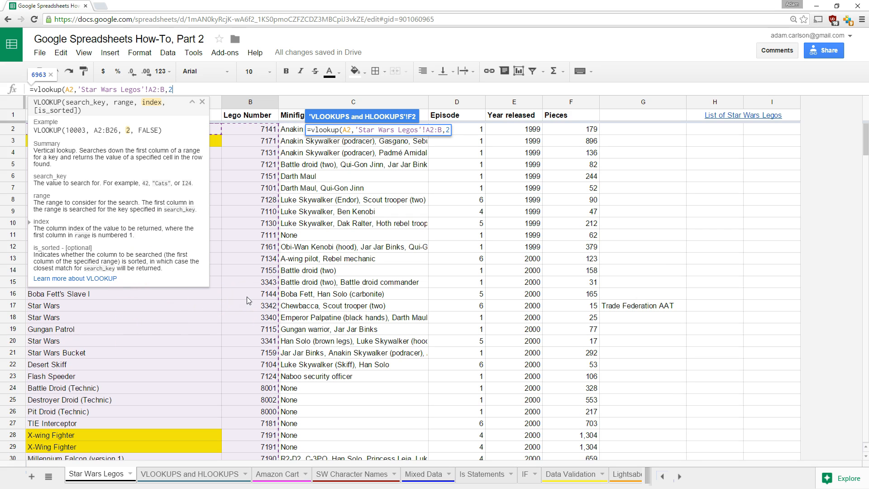
pyautogui.write(',')
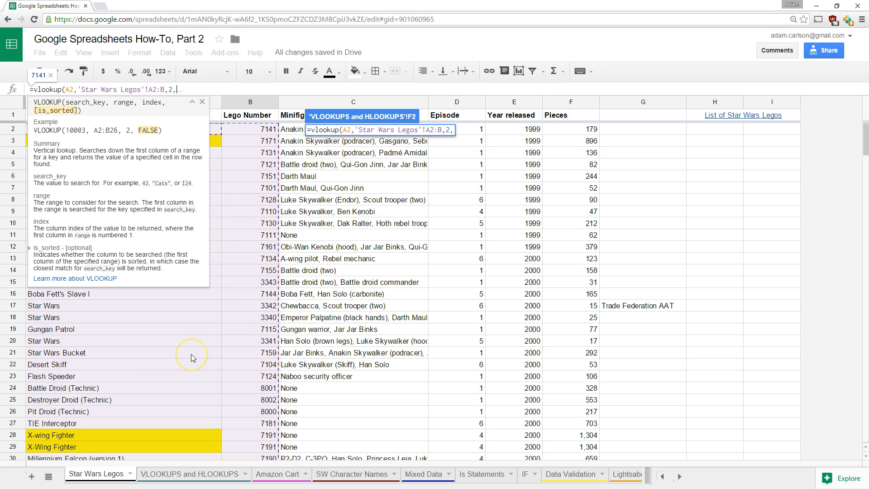
pyautogui.write('FALSE')
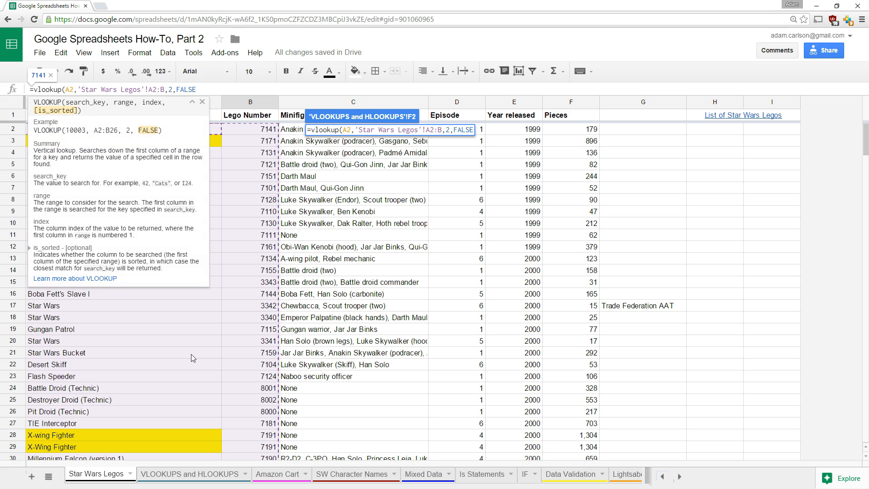
pyautogui.write(')')
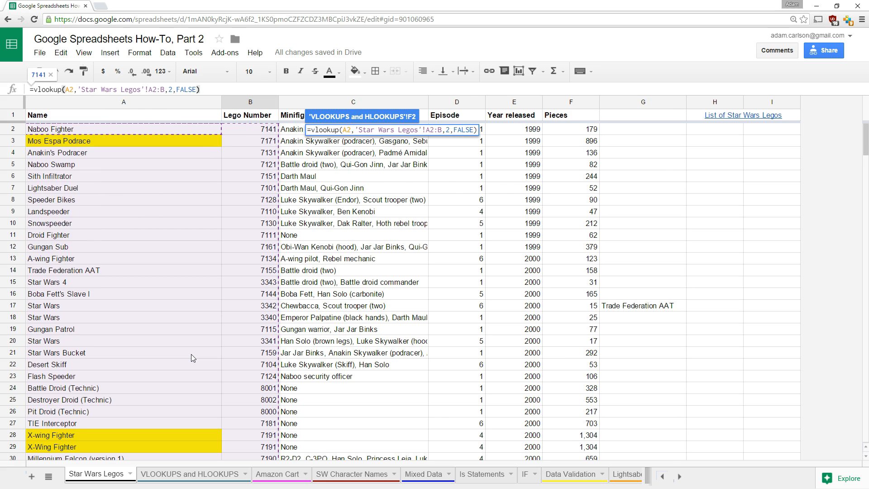
pyautogui.press('Return')
# Change the favorite ship in cell A2 to Slave I to test the lookup
pyautogui.click(307, 262)
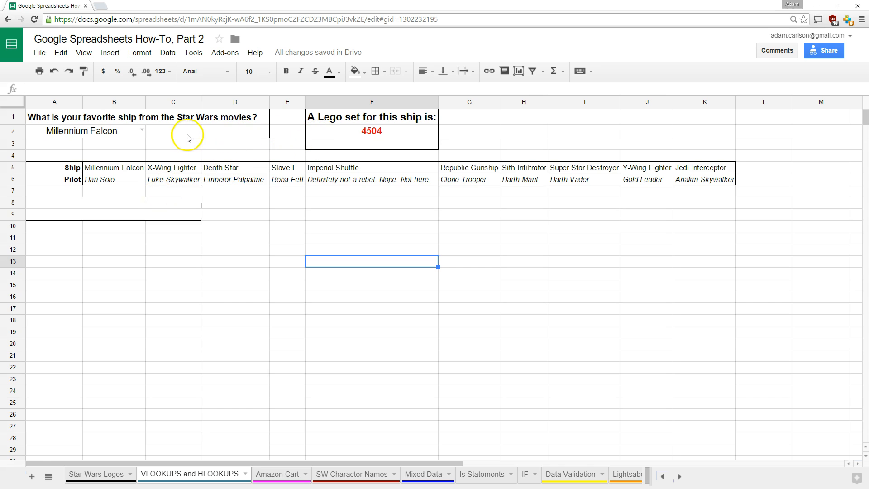
pyautogui.click(141, 131)
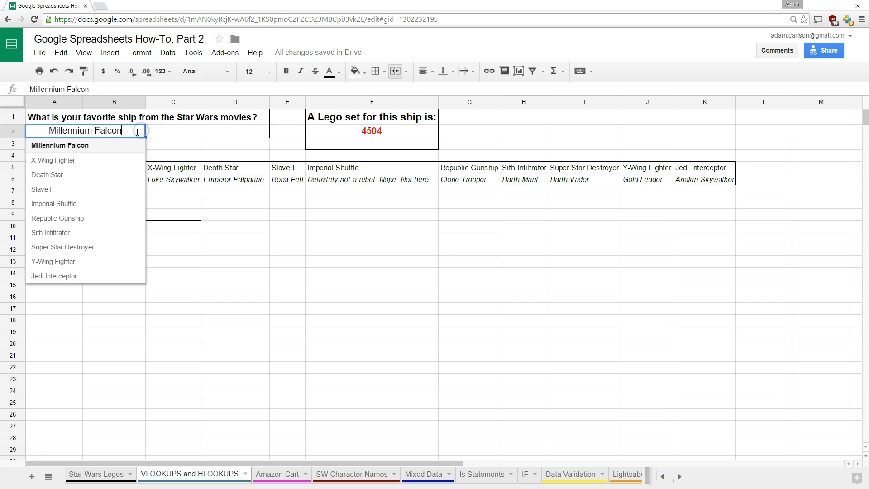
pyautogui.click(92, 190)
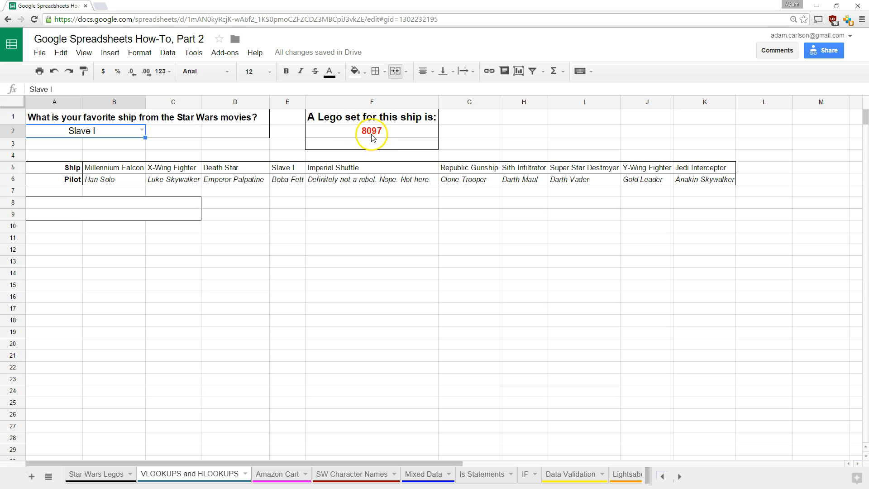
# Find 8097 on the Star Wars Legos sheet and select the ship name in the matching row to verify the lookup
pyautogui.click(114, 473)
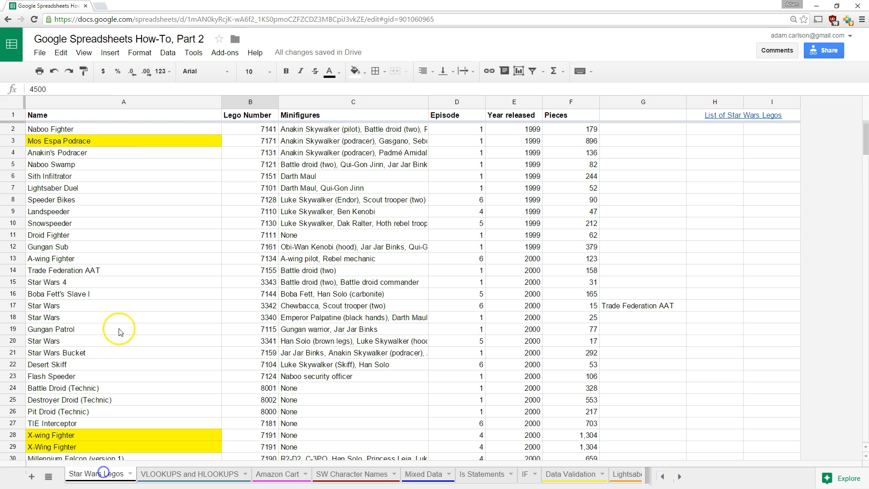
pyautogui.click(100, 193)
pyautogui.hotkey('ctrl', 'f')
pyautogui.write('8097')
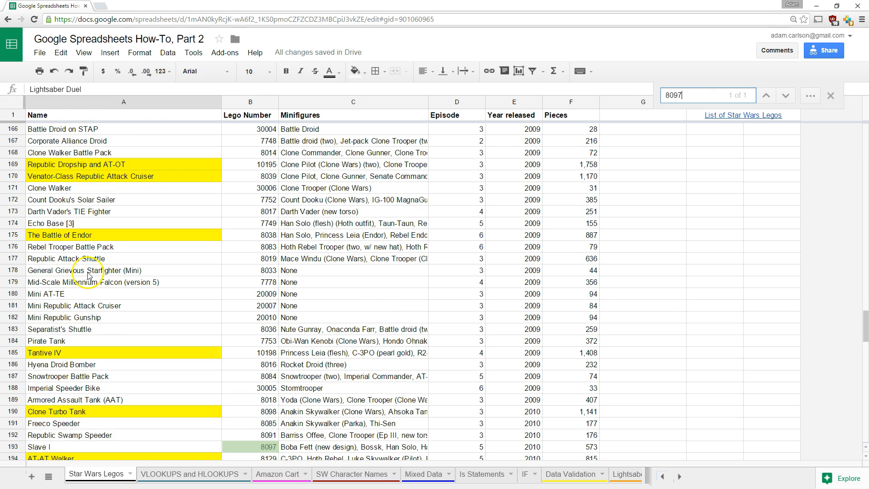
pyautogui.click(77, 447)
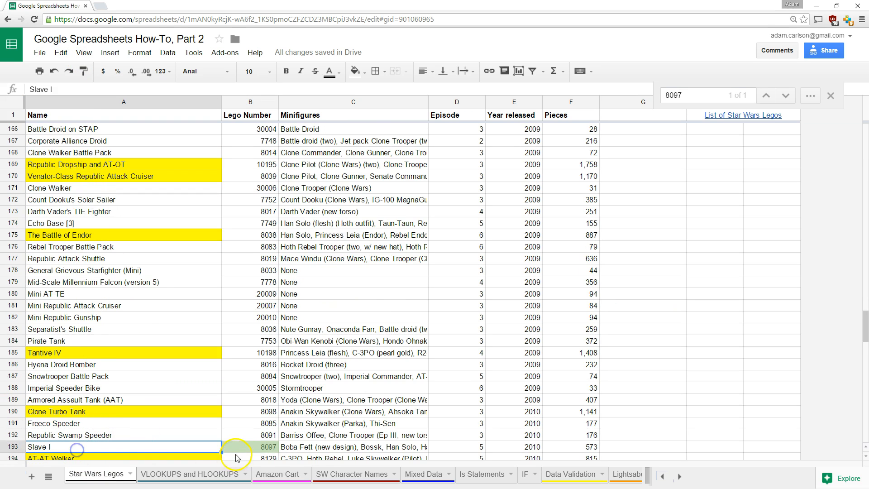
# Compare the Lego number beside Slave I with the lookup result in F2 on the VLOOKUPS and HLOOKUPS sheet, and close the search
pyautogui.click(244, 446)
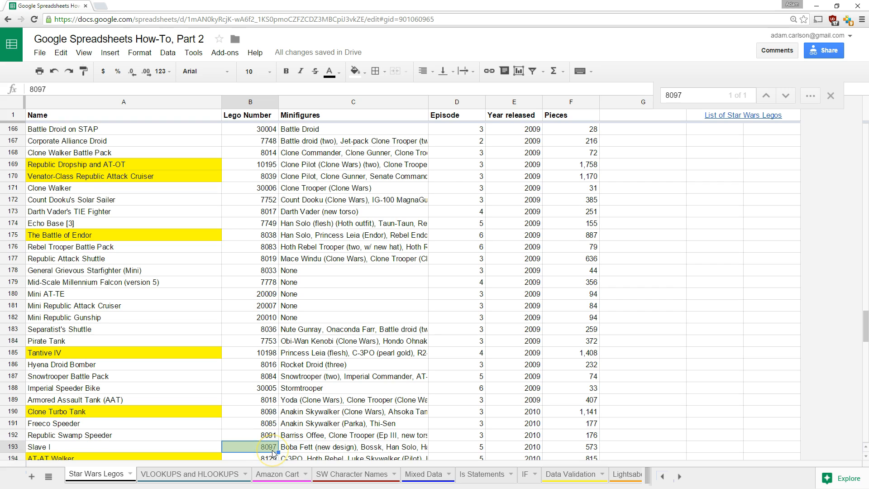
pyautogui.click(184, 474)
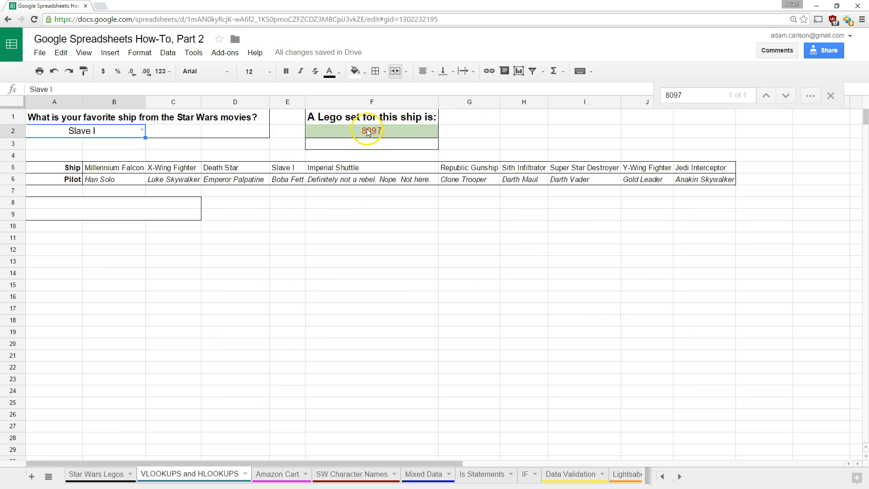
pyautogui.click(367, 132)
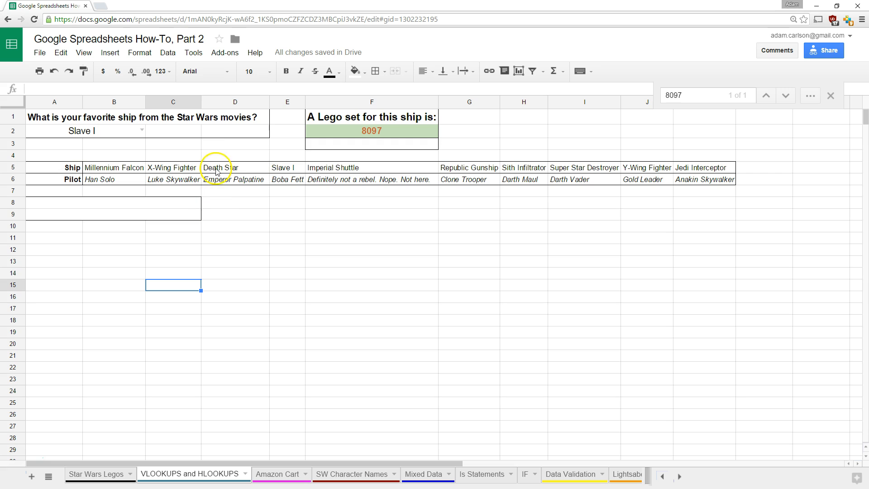
pyautogui.click(830, 96)
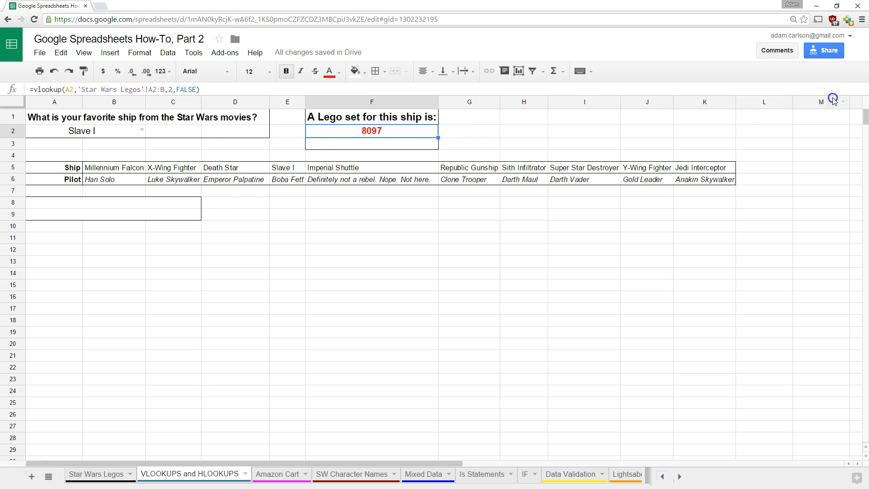
# Fill the VLOOKUP from F2 down to F3 and compare how the relative range reference shifts between the two formulas
pyautogui.click(407, 132)
pyautogui.moveTo(438, 137); pyautogui.dragTo(438, 147)
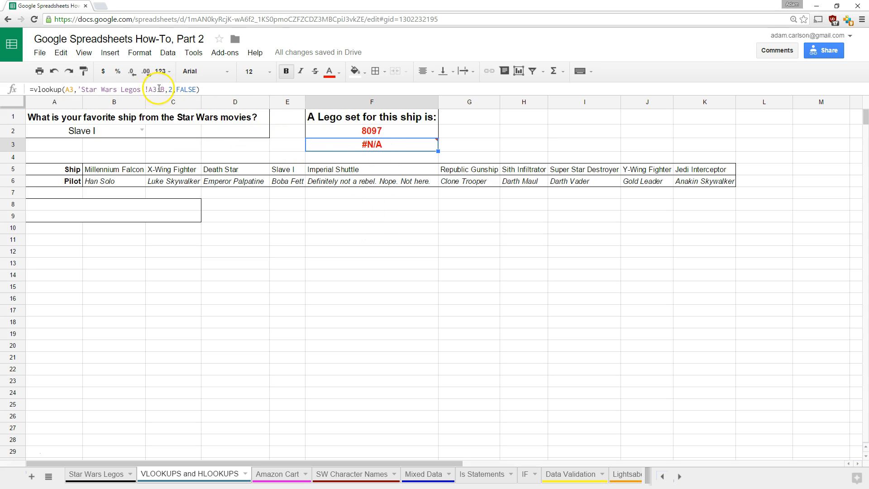
pyautogui.moveTo(149, 90); pyautogui.dragTo(165, 89)
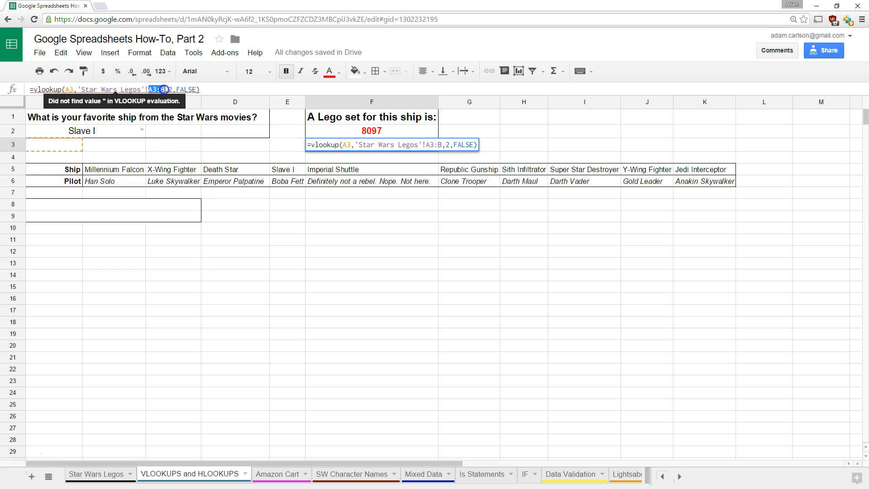
pyautogui.click(253, 245)
pyautogui.click(350, 131)
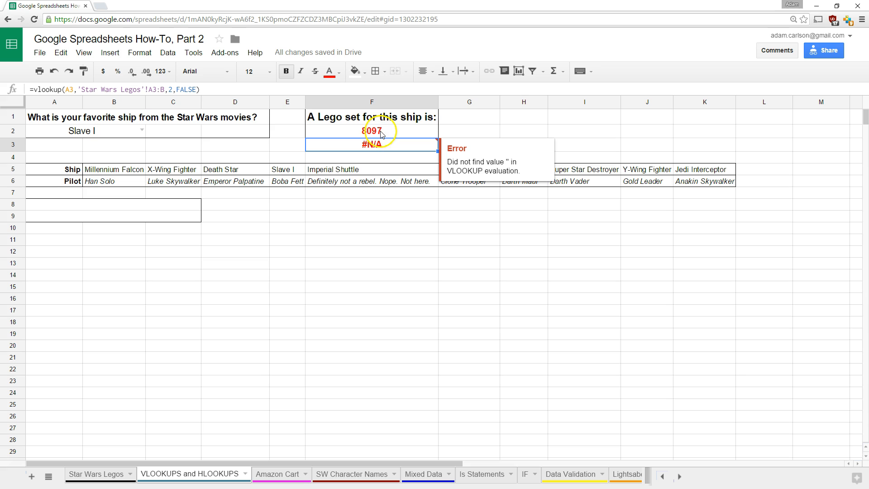
pyautogui.click(364, 145)
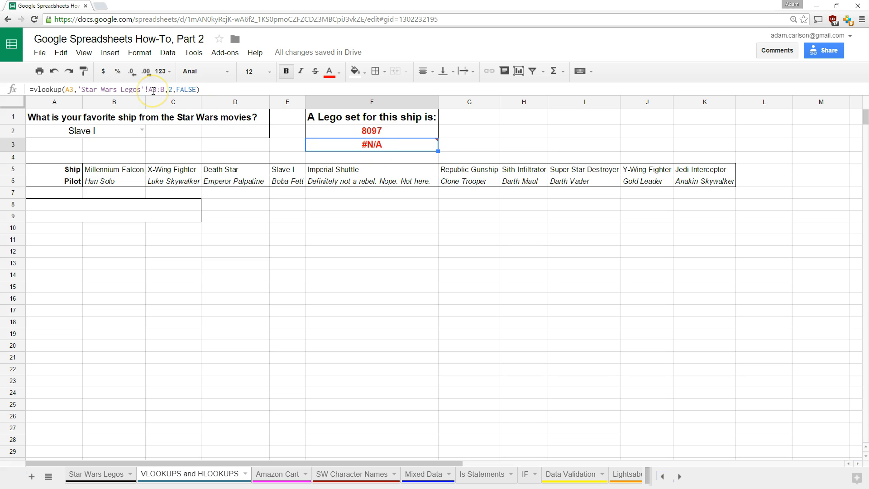
pyautogui.press('Up')
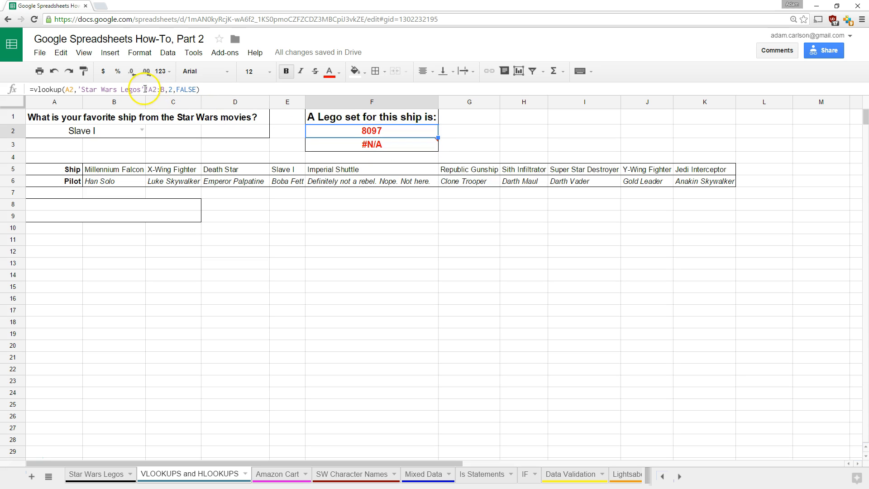
# Make the VLOOKUP range in F2 absolute as 'Star Wars Legos'!$A$2:$B, fill it down to F3 and inspect the copied formula
pyautogui.click(149, 89)
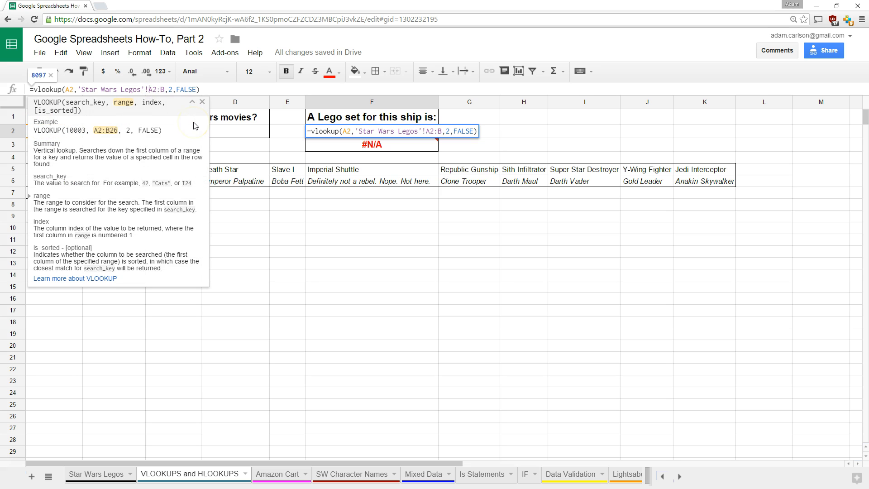
pyautogui.press('F4')
pyautogui.press('Return')
pyautogui.click(437, 136)
pyautogui.moveTo(436, 147); pyautogui.dragTo(436, 146)
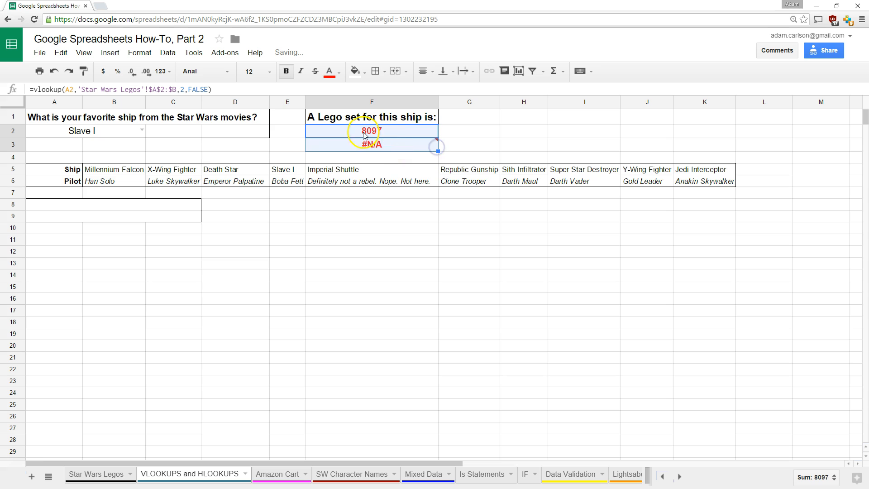
pyautogui.click(338, 143)
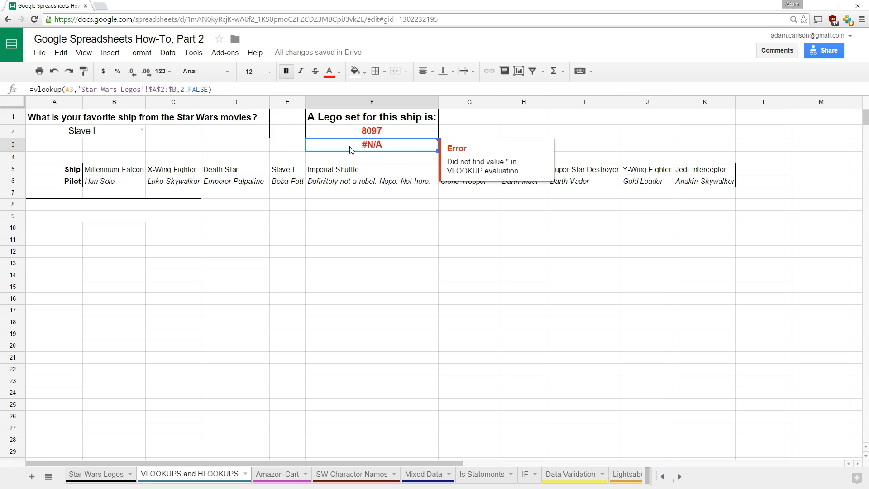
# Clear the VLOOKUP formulas from cells F3 and F2
pyautogui.press('Delete')
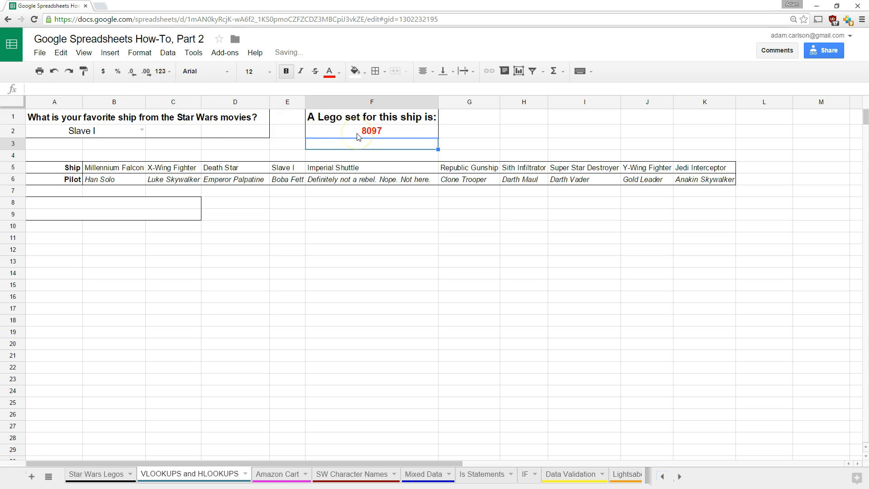
pyautogui.click(358, 133)
pyautogui.press('Delete')
# Open the named ranges and select cells A2:F19 on the Star Wars Legos sheet as the source for a range
pyautogui.click(176, 58)
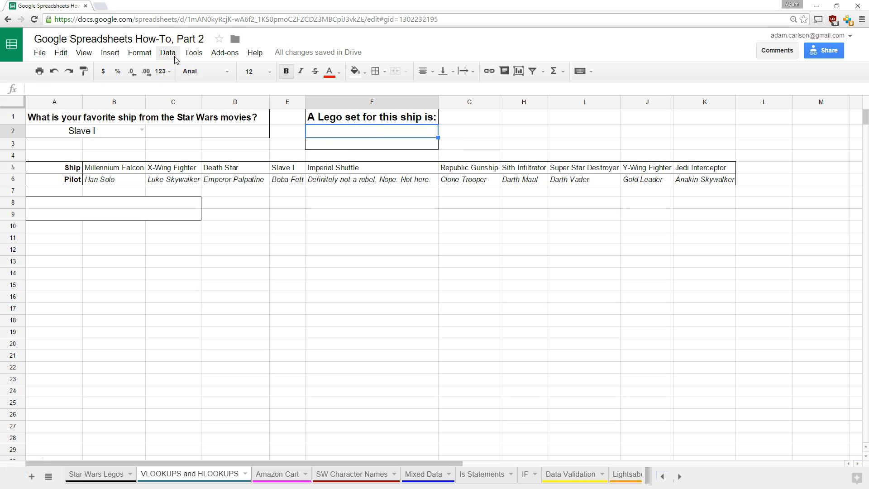
pyautogui.click(175, 58)
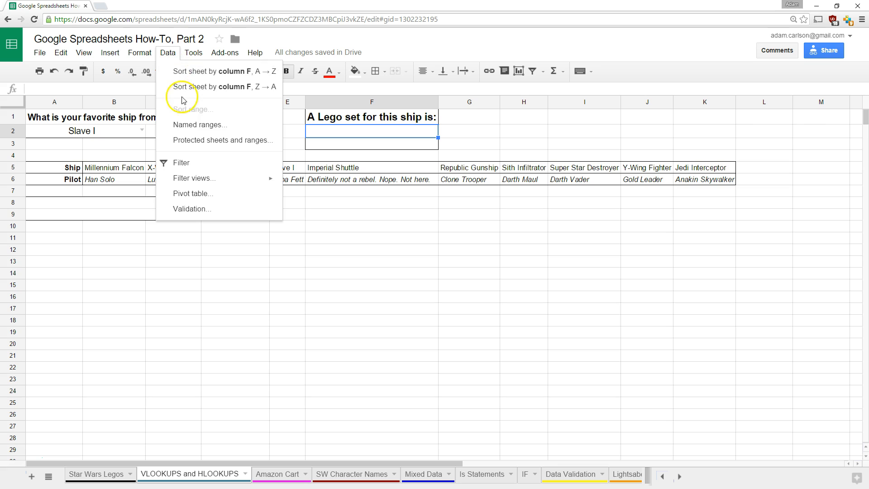
pyautogui.click(193, 124)
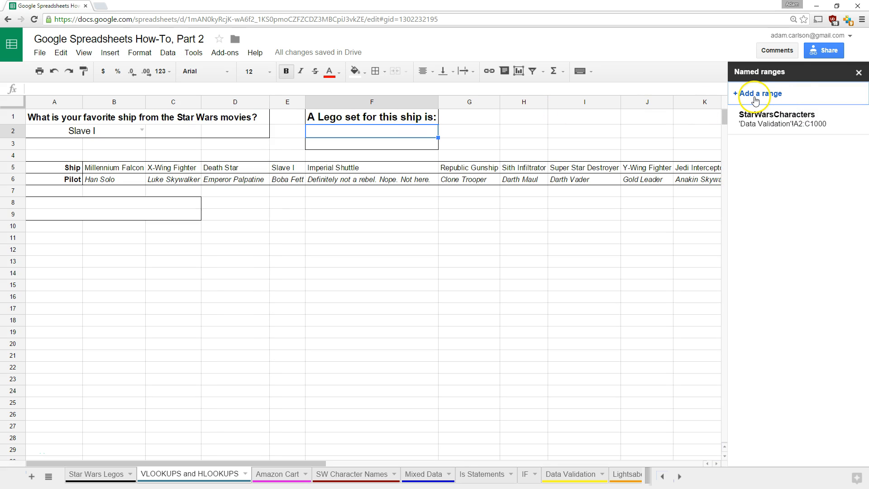
pyautogui.click(110, 473)
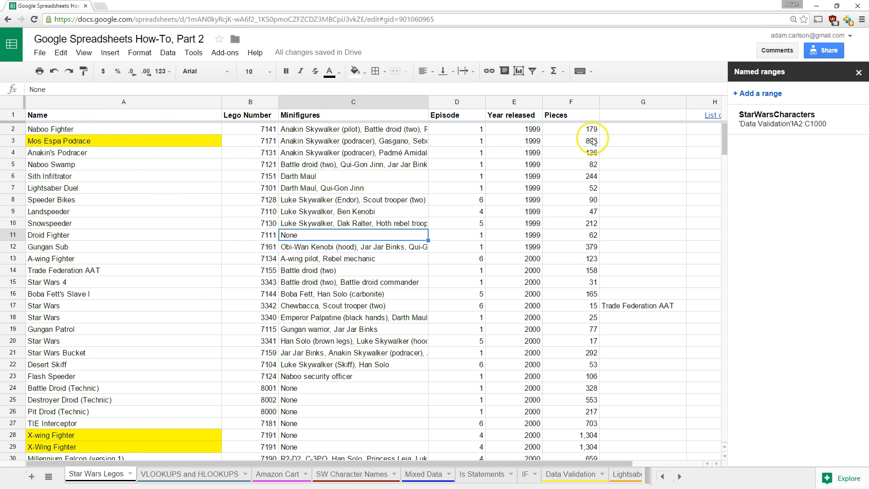
pyautogui.moveTo(84, 129); pyautogui.dragTo(584, 327)
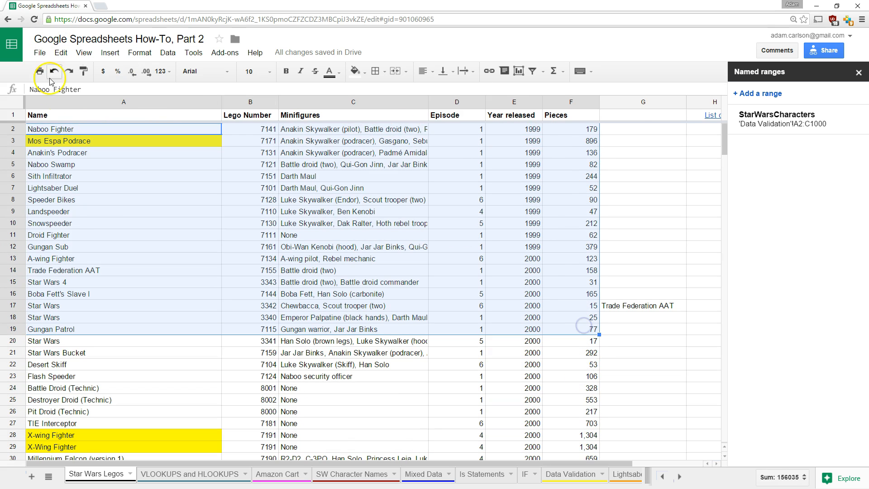
# Add a named range and set its reference to 'Star Wars Legos'!A2:F, without an end row
pyautogui.click(764, 95)
pyautogui.click(848, 148)
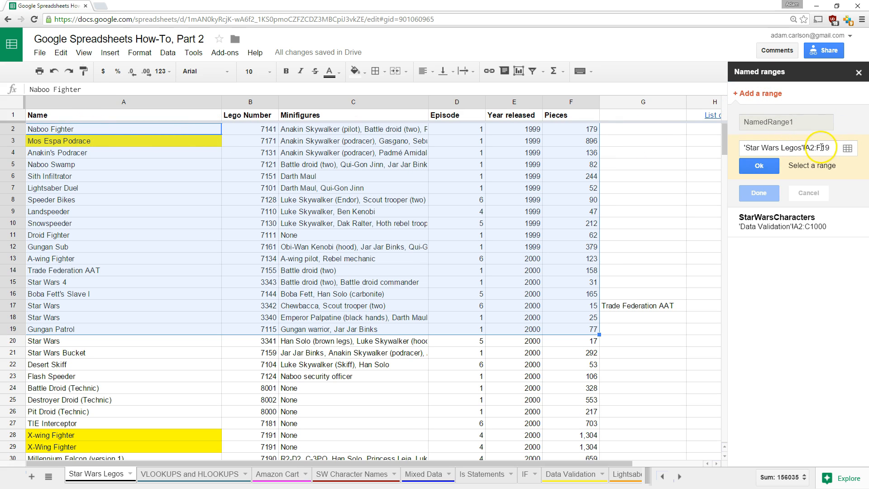
pyautogui.click(831, 148)
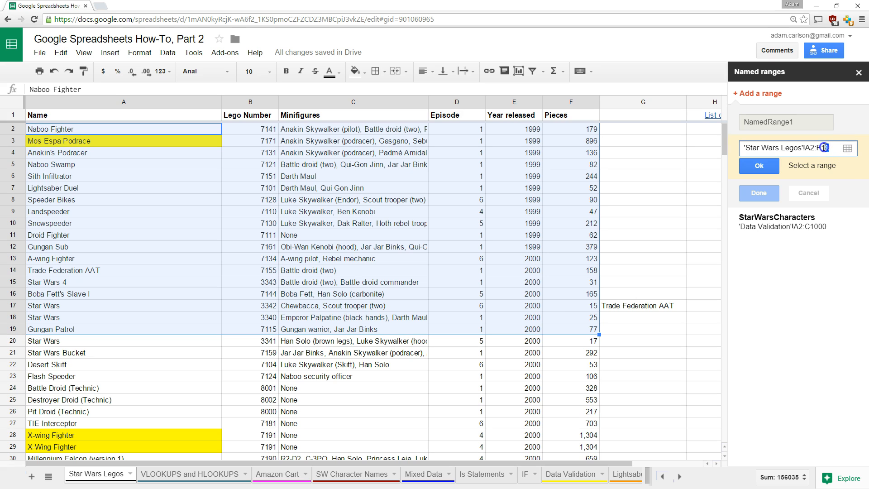
pyautogui.press('BackSpace')
pyautogui.click(759, 166)
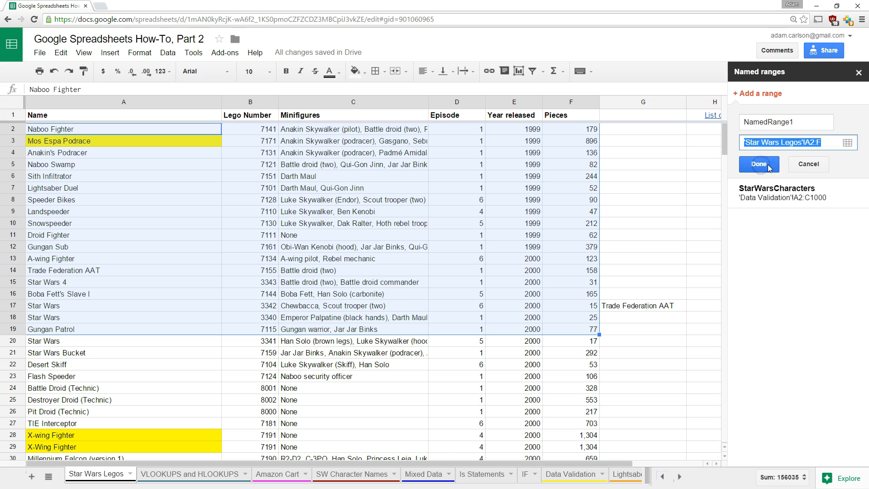
# Name the range StarWarsLegos and save it
pyautogui.click(794, 122)
pyautogui.moveTo(794, 123); pyautogui.dragTo(732, 126)
pyautogui.write('s')
pyautogui.click(760, 165)
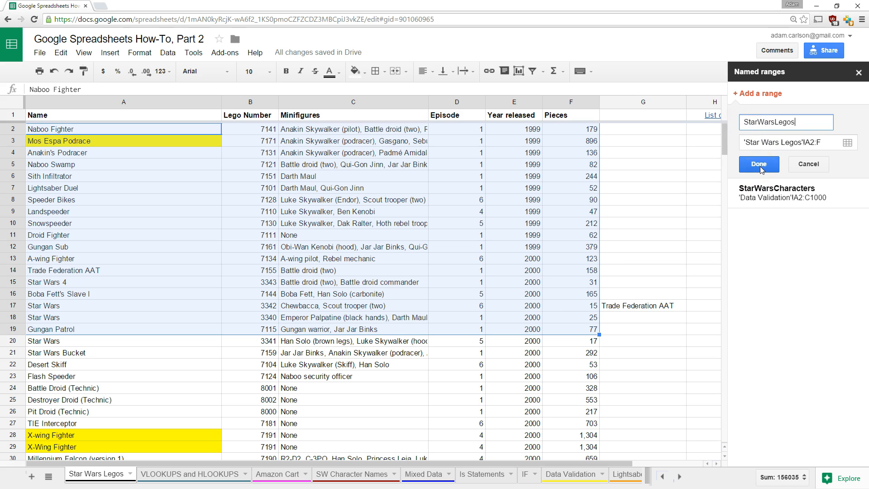
# Review the cells covered by the StarWarsCharacters and StarWarsLegos named ranges
pyautogui.click(769, 124)
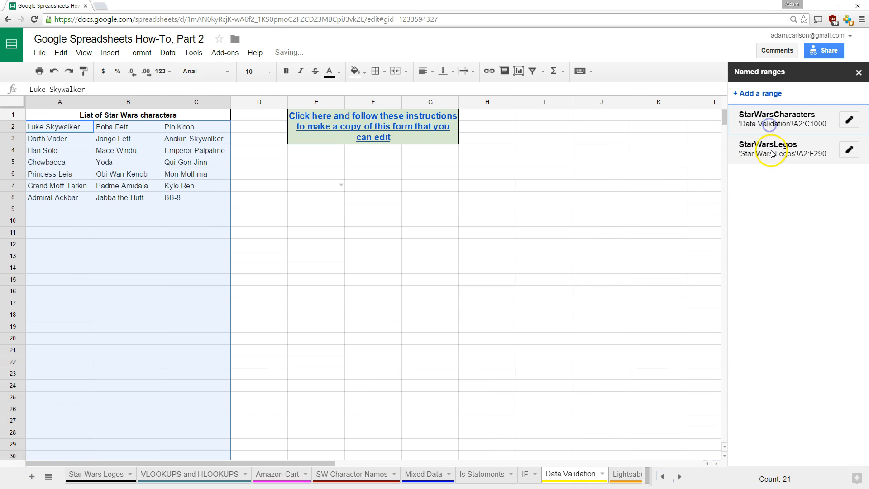
pyautogui.click(772, 150)
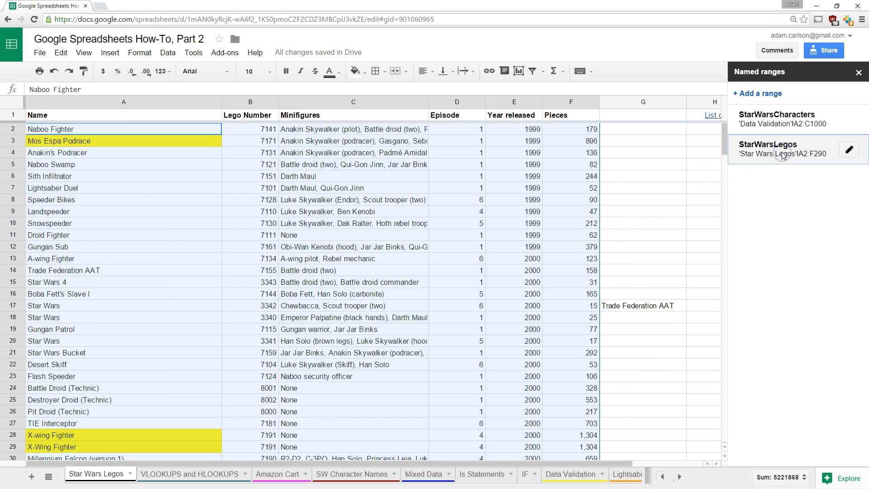
pyautogui.scroll(-16, 592, 272)
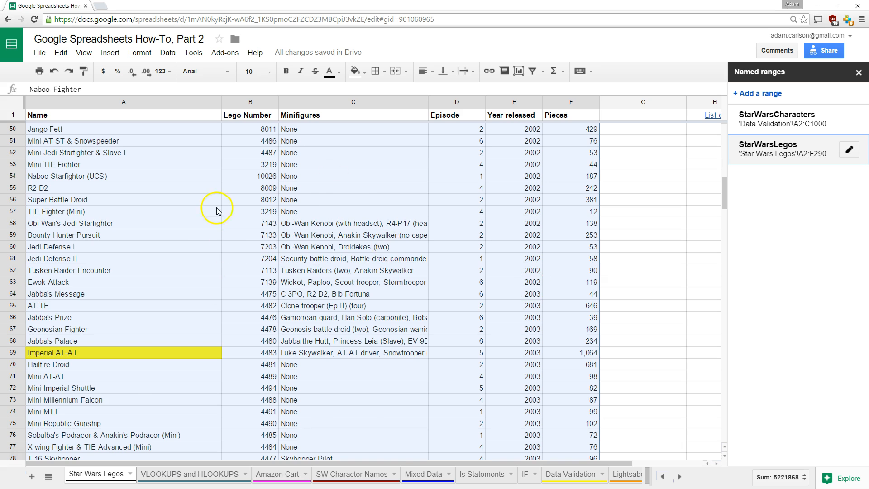
pyautogui.scroll(-15, 349, 326)
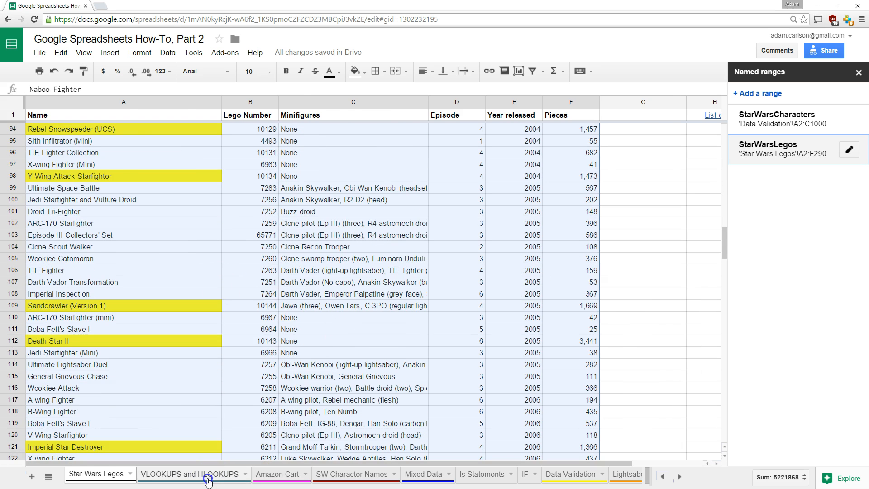
# Enter =vlookup(A2,StarWarsLegos,2,false) in cell F2 of the VLOOKUPS and HLOOKUPS sheet, using the named range
pyautogui.click(208, 480)
pyautogui.click(355, 134)
pyautogui.click(185, 92)
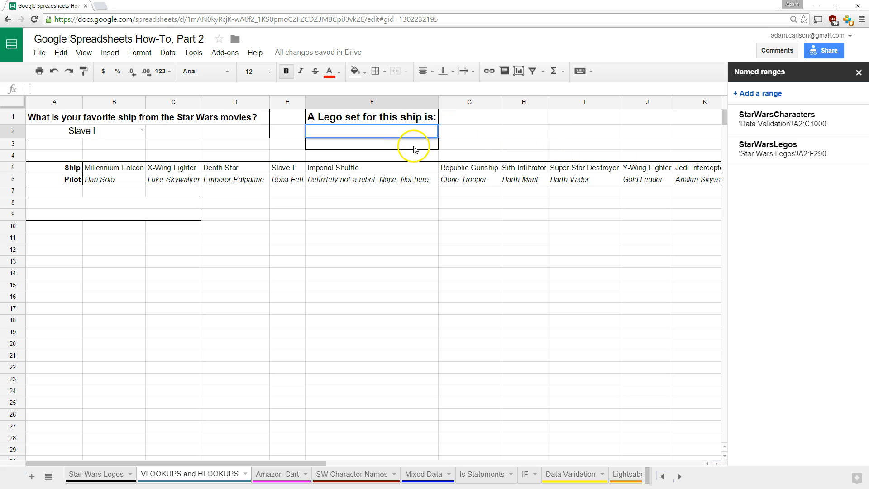
pyautogui.click(405, 135)
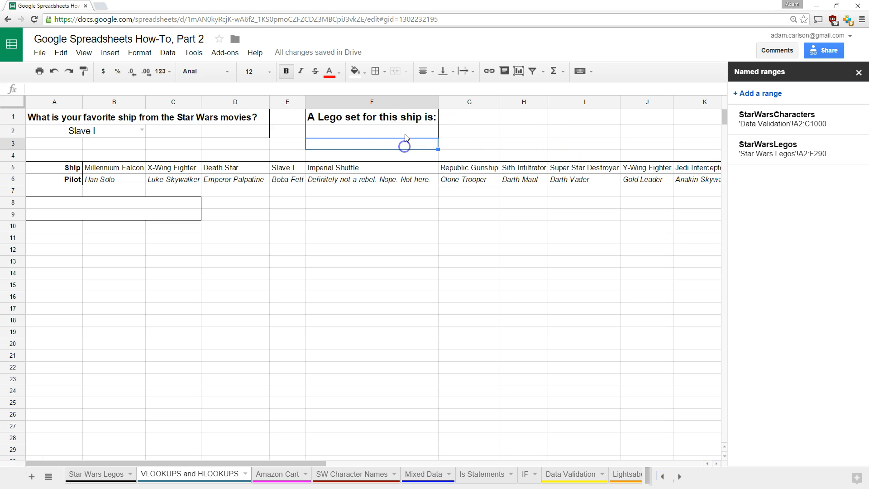
pyautogui.click(333, 131)
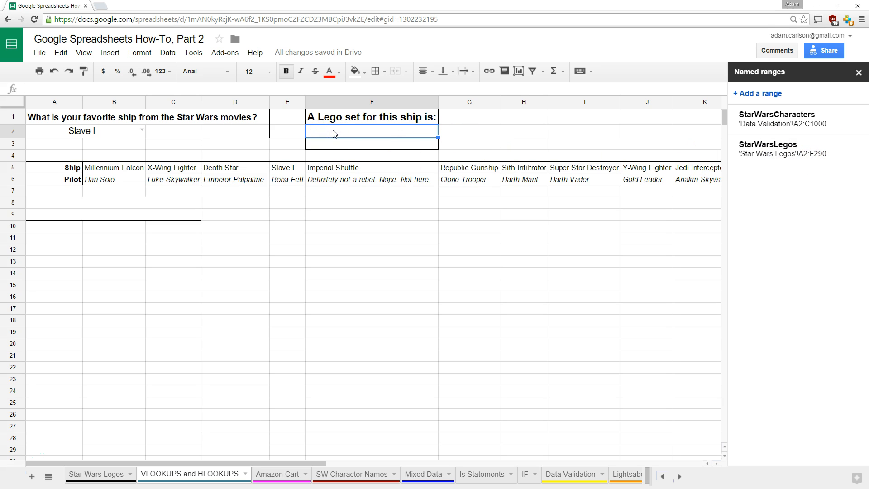
pyautogui.write('=vlookup(A2')
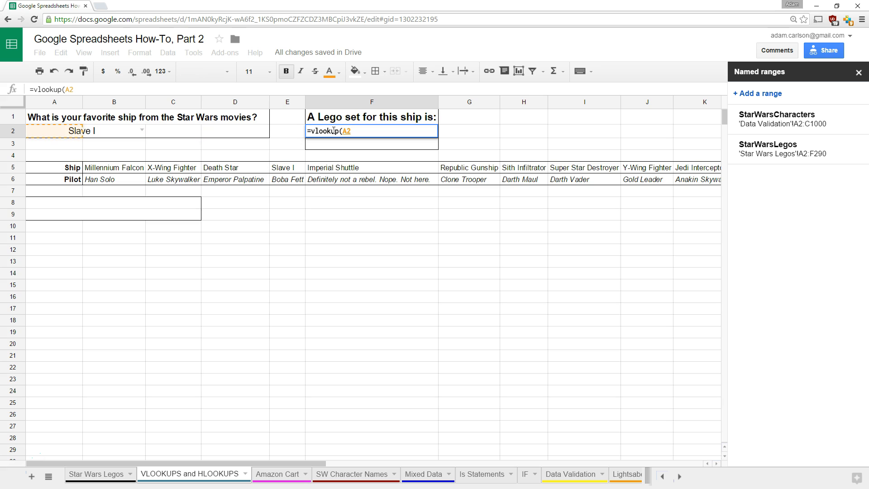
pyautogui.write(',')
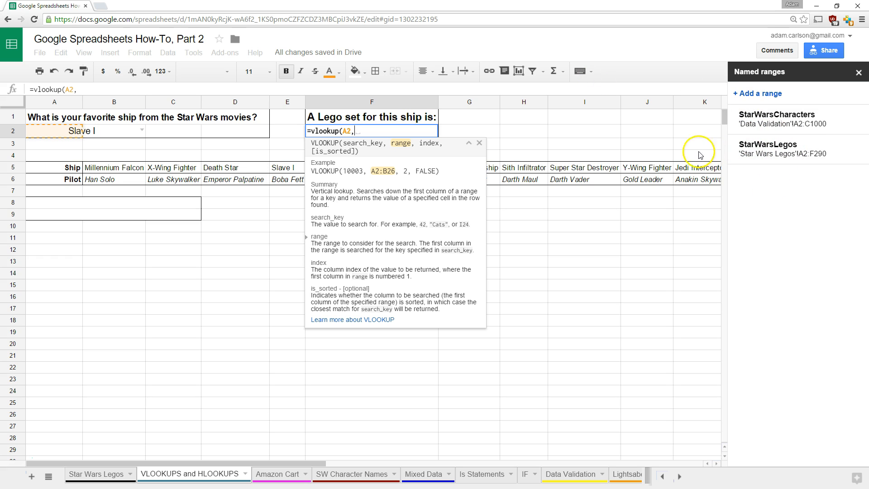
pyautogui.write('StarWarsLegos,')
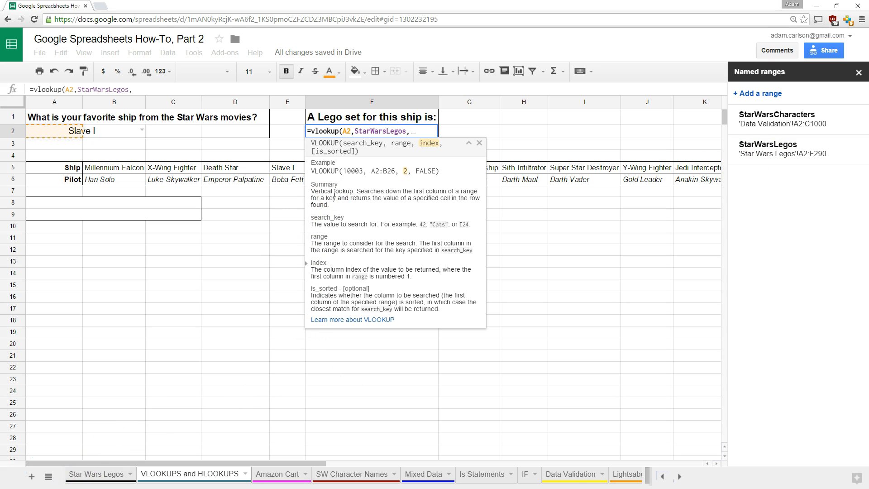
pyautogui.write('2,false')
pyautogui.press('Return')
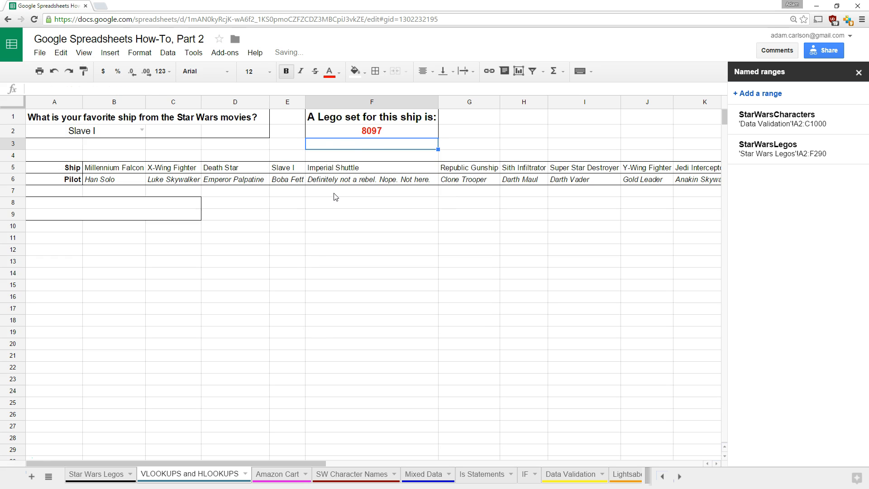
# Fill the named-range VLOOKUP from F2 down to F3 and compare the two formulas
pyautogui.click(374, 132)
pyautogui.moveTo(438, 137); pyautogui.dragTo(439, 145)
pyautogui.click(336, 141)
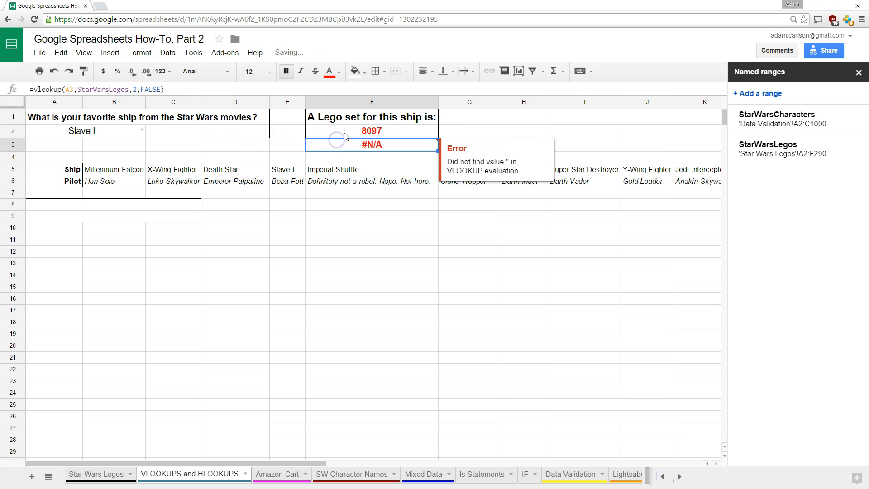
pyautogui.click(344, 133)
pyautogui.click(362, 145)
pyautogui.click(356, 132)
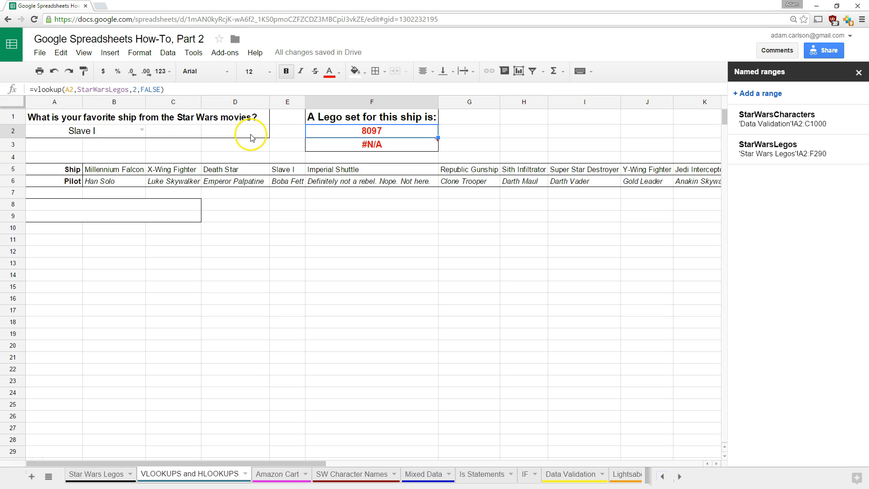
# Undo the fill of the VLOOKUP formula into F3, keeping the one in F2
pyautogui.hotkey('ctrl', 'z')
pyautogui.click(346, 146)
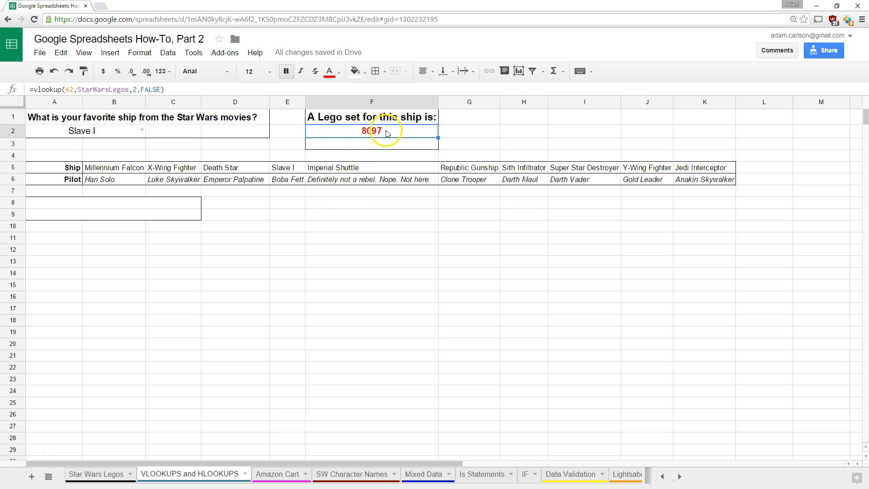
pyautogui.click(356, 146)
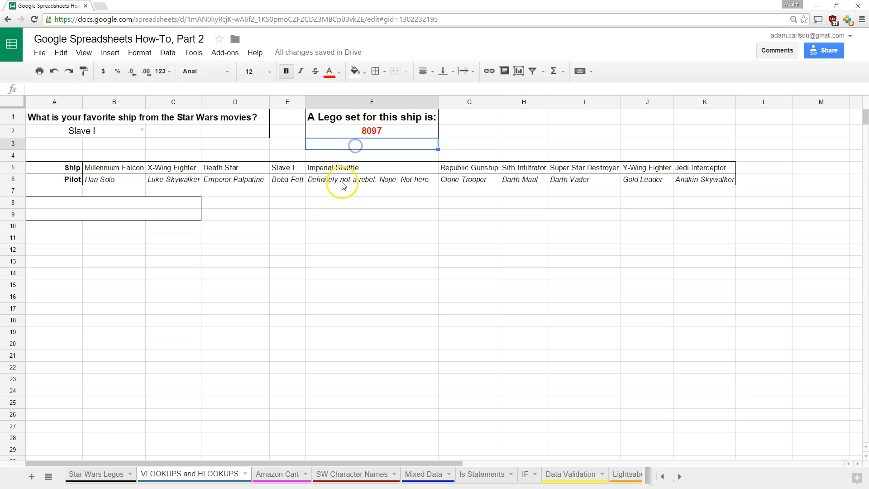
pyautogui.click(374, 134)
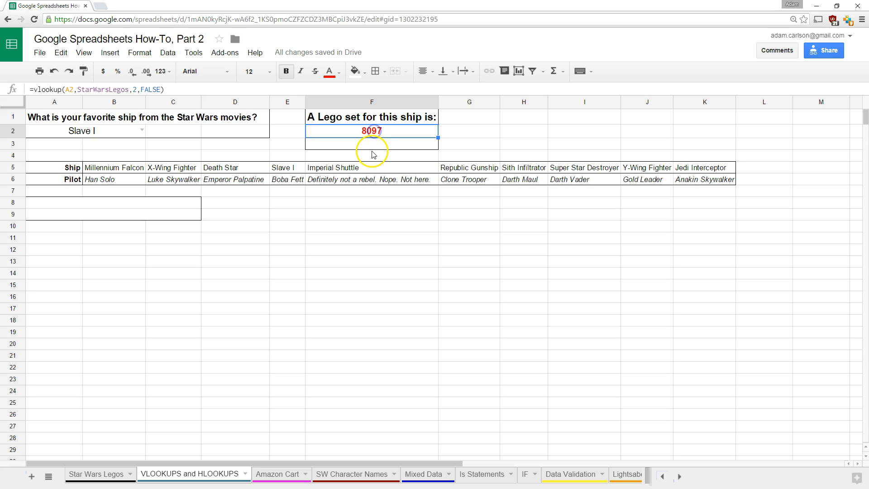
pyautogui.click(369, 144)
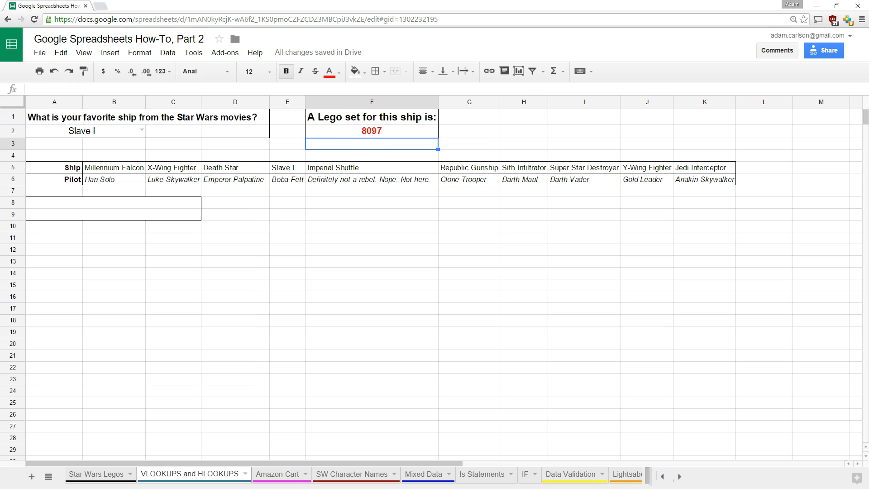
pyautogui.write('=')
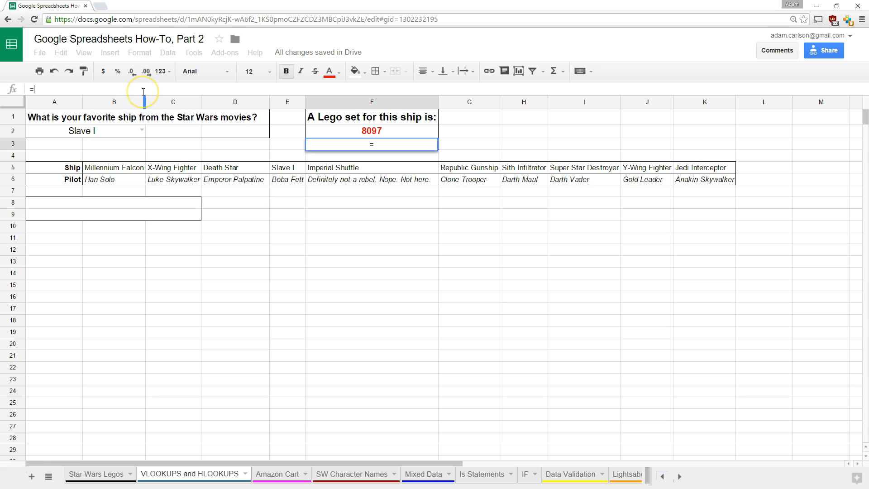
pyautogui.write('hyperlink("http')
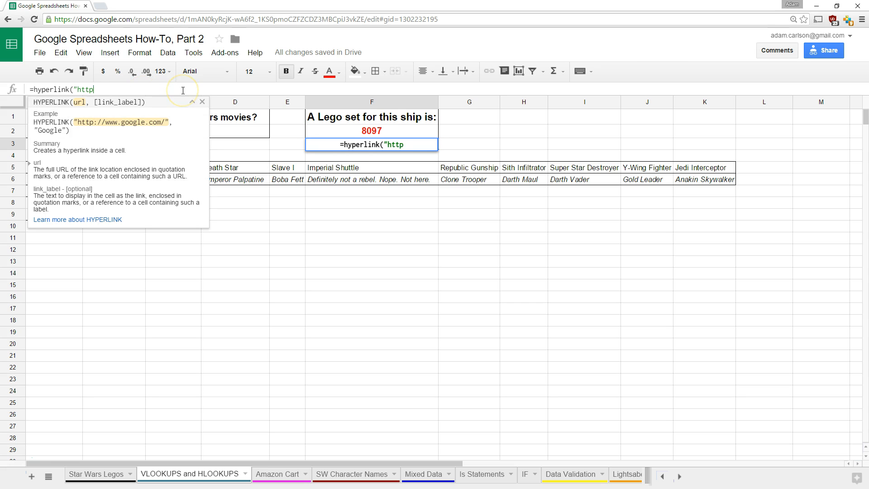
pyautogui.write('://brickset.com/sets/"')
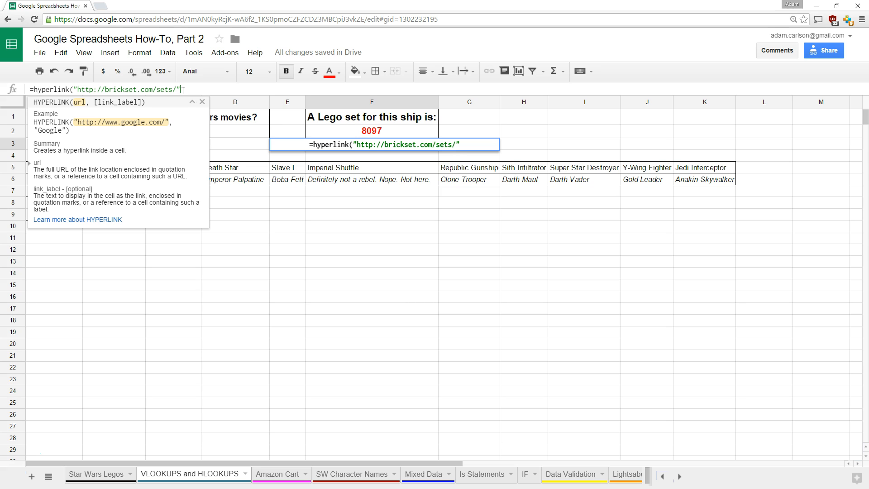
pyautogui.write('&F')
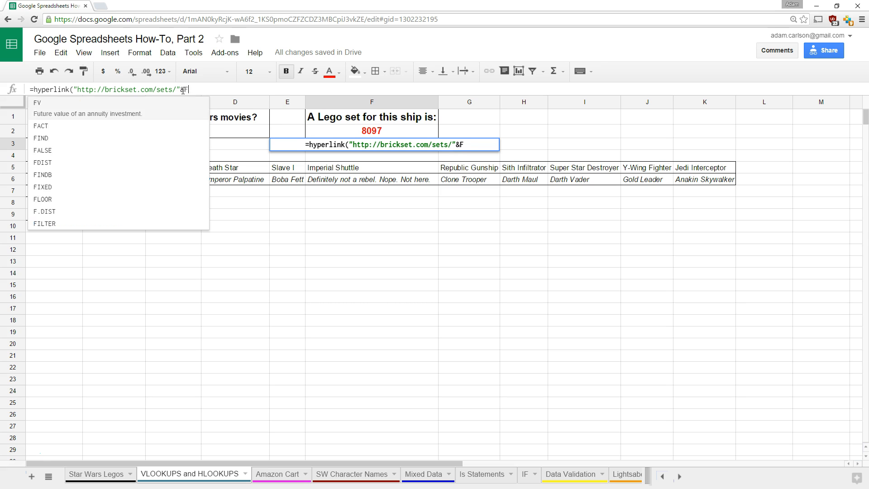
pyautogui.write('2,"Lego "&F2&" Info"')
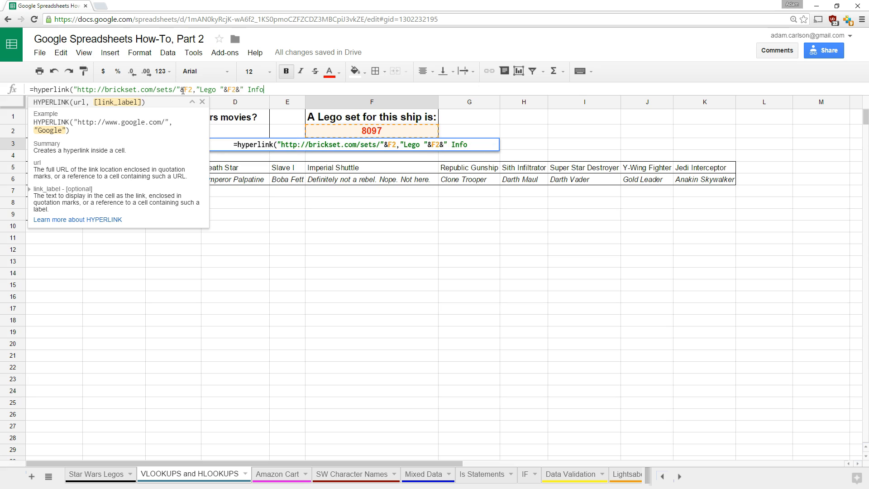
pyautogui.press('Return')
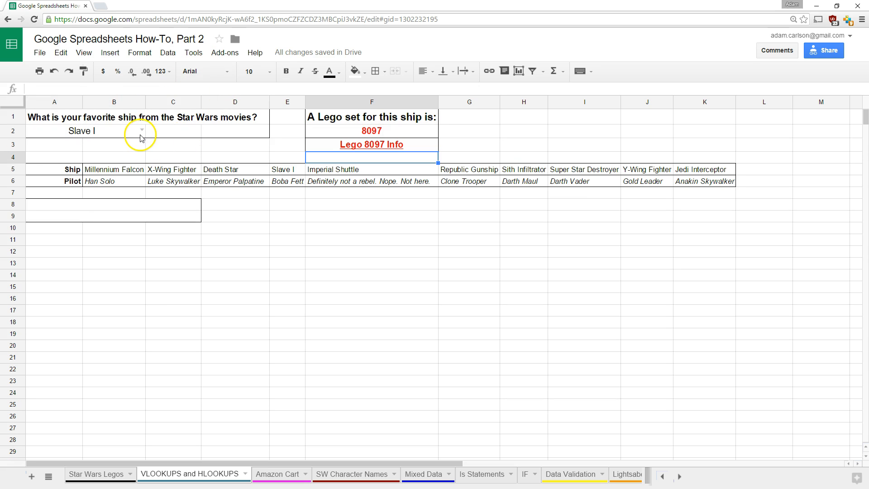
# Choose Super Star Destroyer as the ship in A2 and make the link text in F3 blue
pyautogui.click(142, 130)
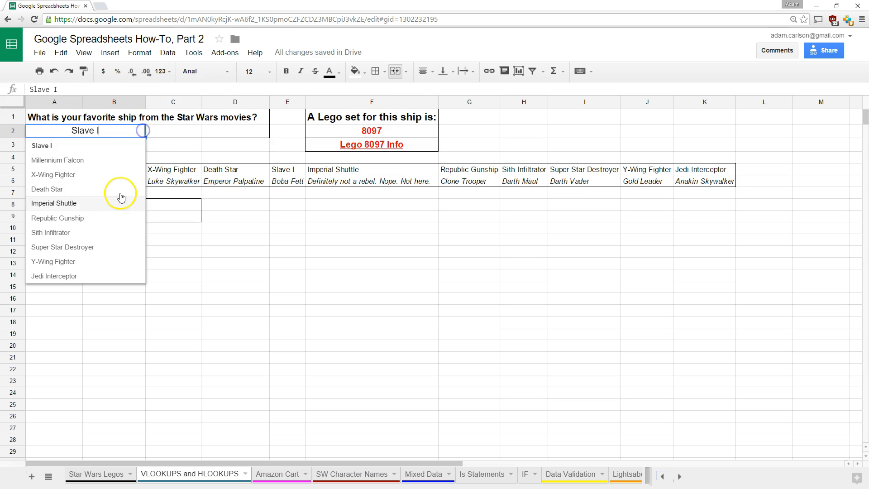
pyautogui.click(94, 246)
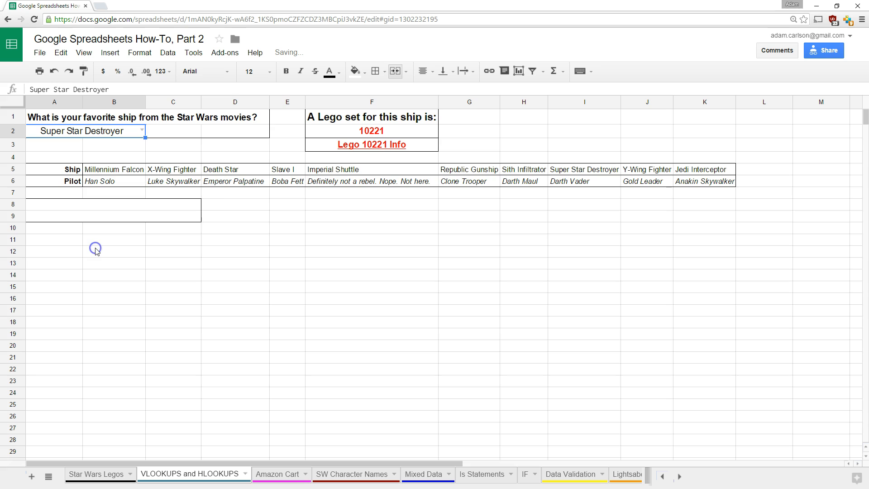
pyautogui.click(369, 145)
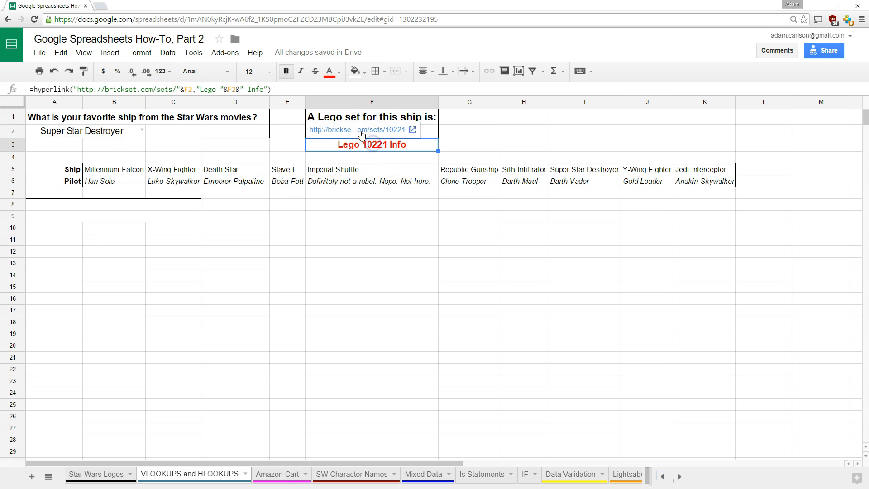
pyautogui.click(331, 72)
pyautogui.click(404, 120)
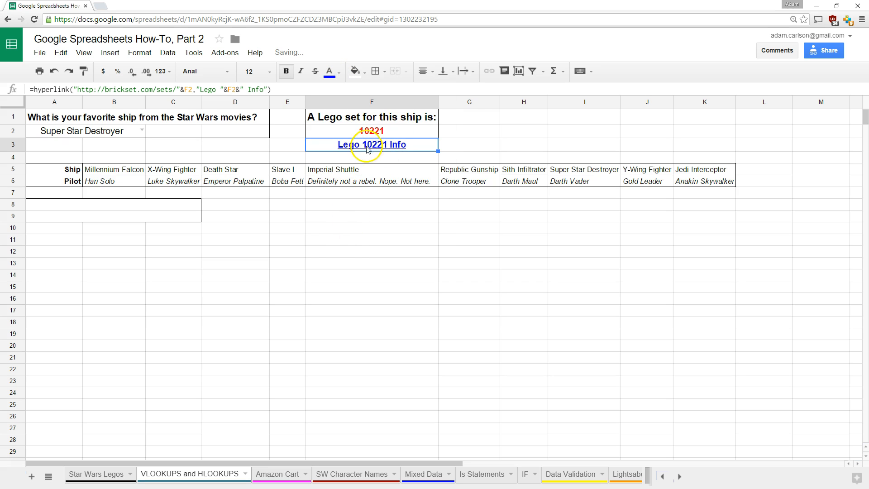
# Test the Brickset link in F3 for the Super Star Destroyer and for the Sith Infiltrator, closing both opened pages
pyautogui.click(369, 129)
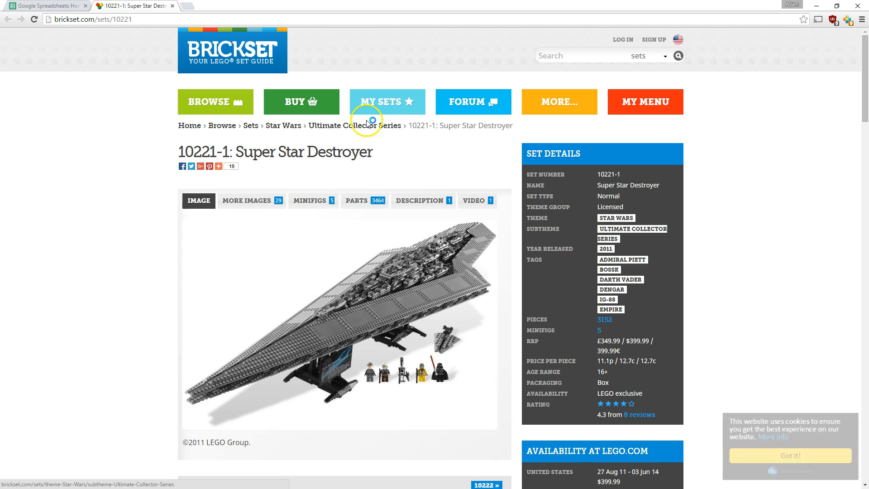
pyautogui.click(85, 5)
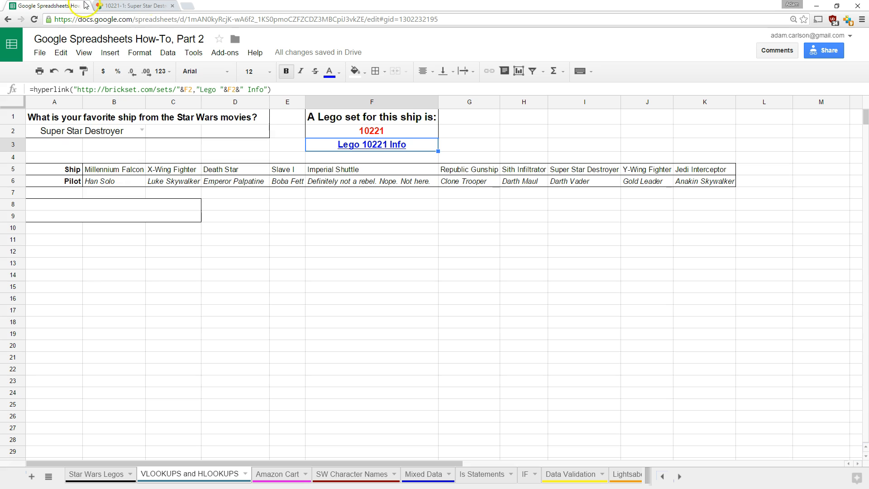
pyautogui.click(141, 130)
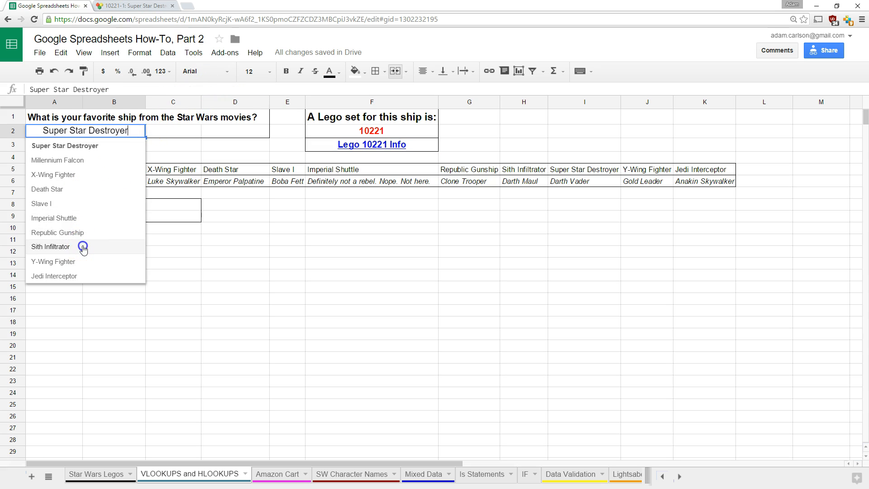
pyautogui.click(83, 247)
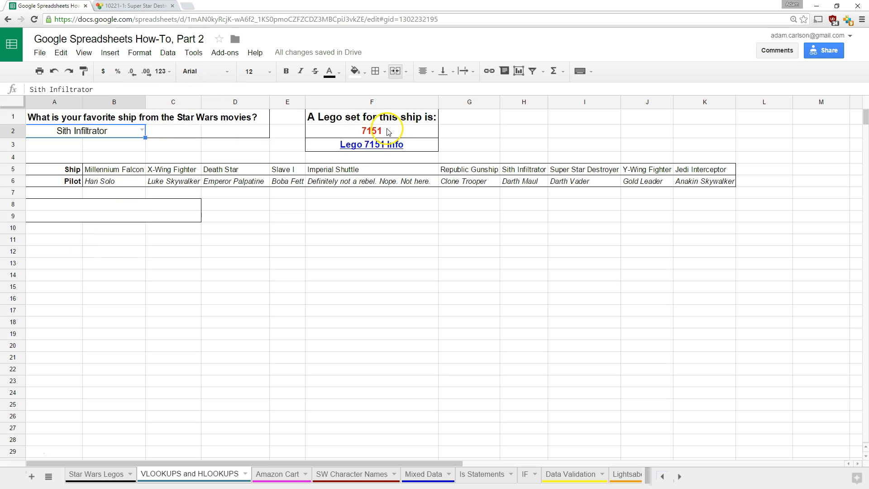
pyautogui.click(370, 147)
pyautogui.click(360, 131)
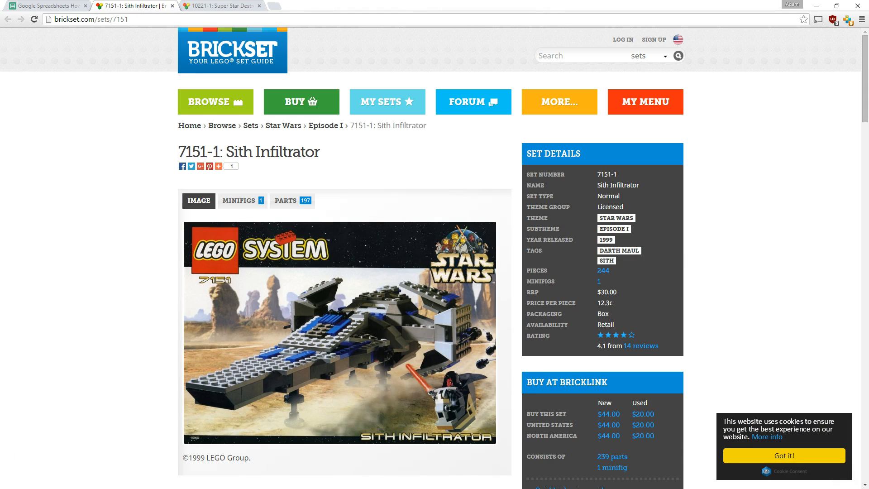
pyautogui.middleClick(136, 6)
pyautogui.middleClick(135, 6)
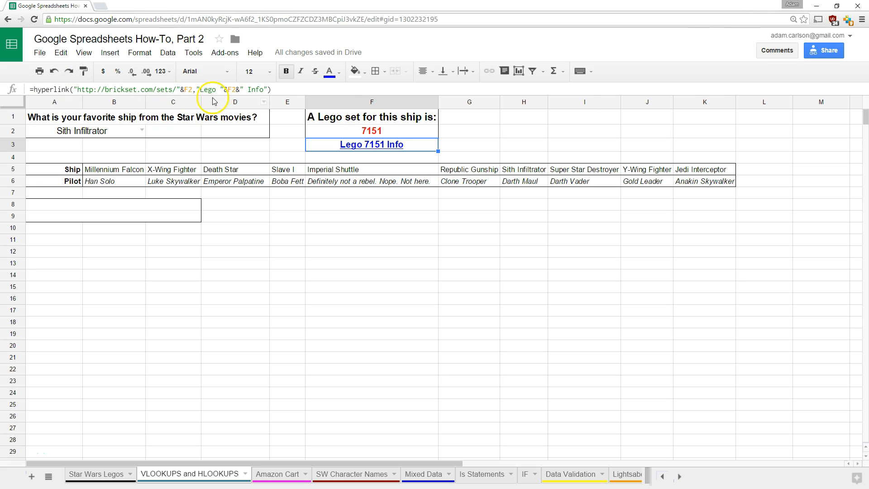
# Review the hyperlink formula and the vertical layout of the Star Wars Legos sheet, and return to VLOOKUPS and HLOOKUPS
pyautogui.click(184, 90)
pyautogui.click(233, 144)
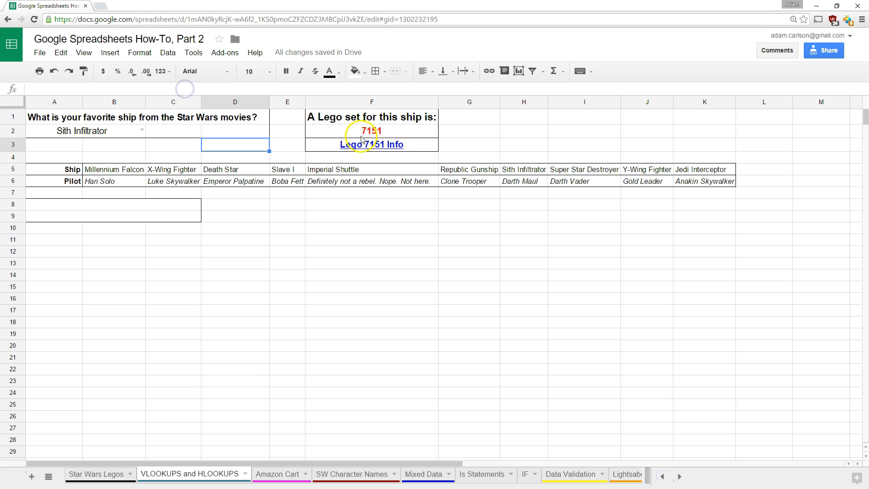
pyautogui.moveTo(356, 150)
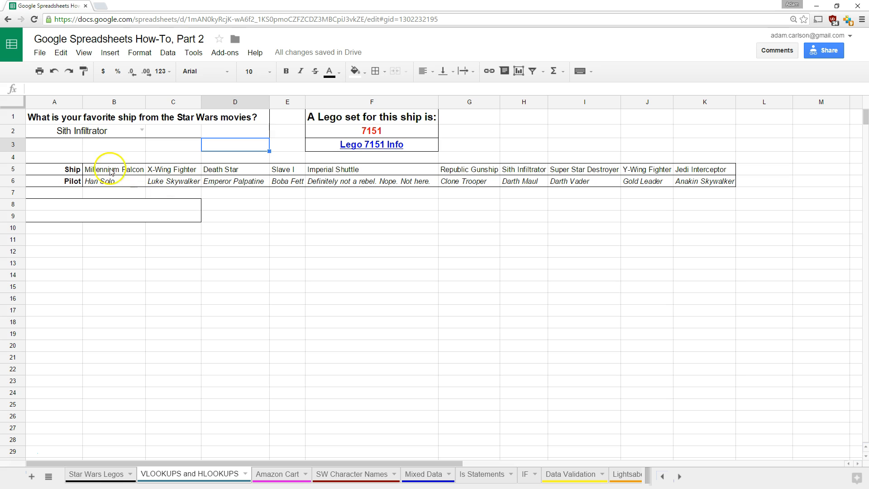
pyautogui.click(109, 473)
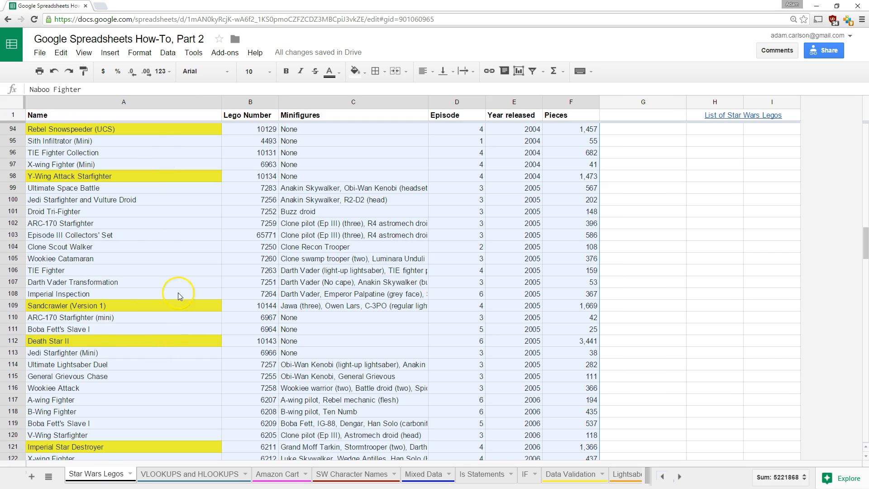
pyautogui.click(174, 256)
pyautogui.click(215, 476)
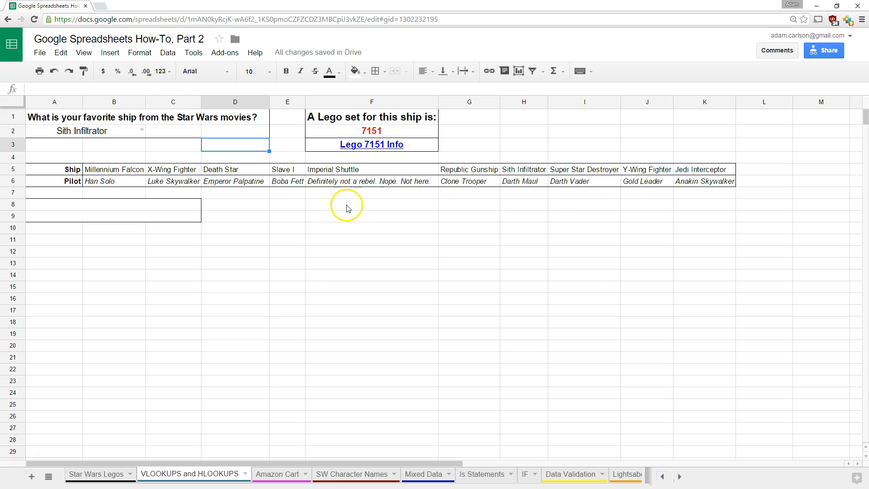
# Enter ="The pilot of the "&A2&" is:" in the merged cell A8 as a label that follows the chosen ship
pyautogui.click(95, 134)
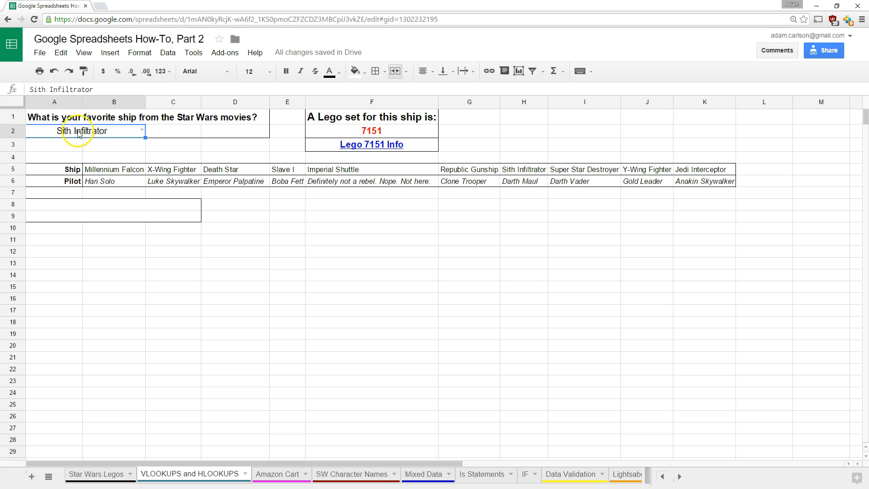
pyautogui.click(95, 208)
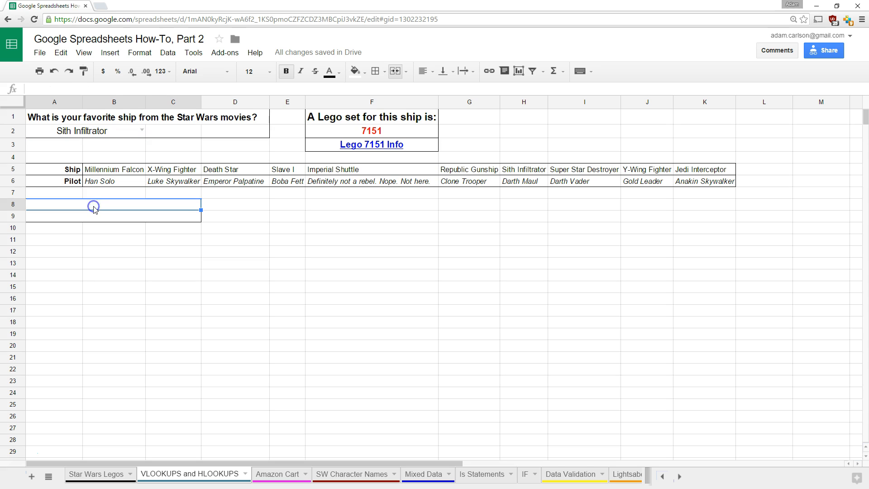
pyautogui.write('="The pilot of the "&A2&" is:"')
pyautogui.press('Return')
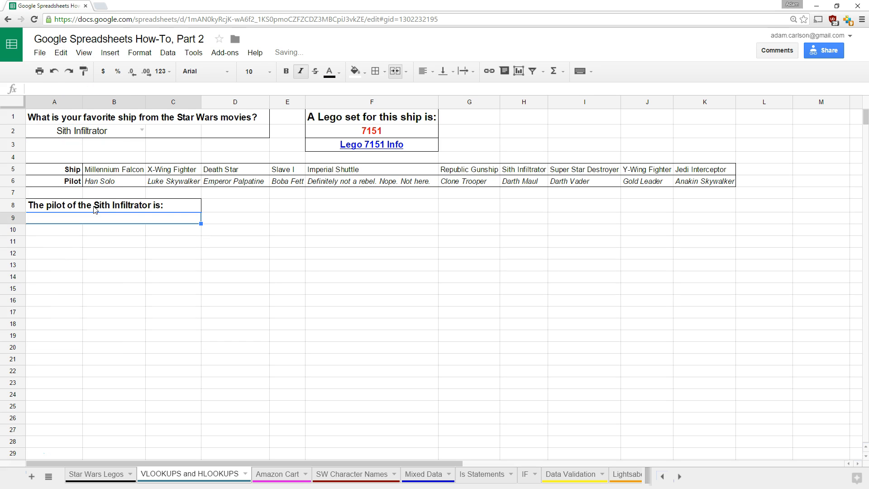
# Test the pilot label in A8 by changing the ship in A2 to Super Star Destroyer
pyautogui.click(142, 131)
pyautogui.click(119, 210)
pyautogui.click(141, 131)
pyautogui.click(179, 245)
pyautogui.click(128, 216)
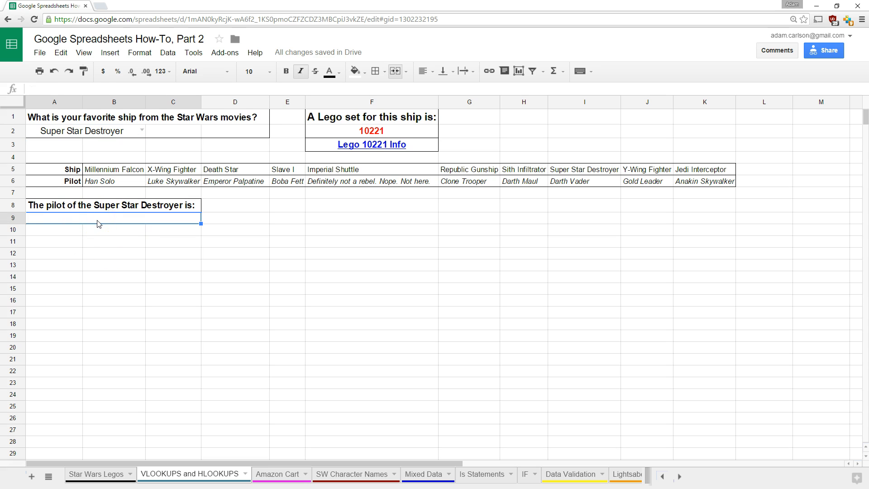
# Remove the italic formatting from cell A9 below the pilot label
pyautogui.click(84, 133)
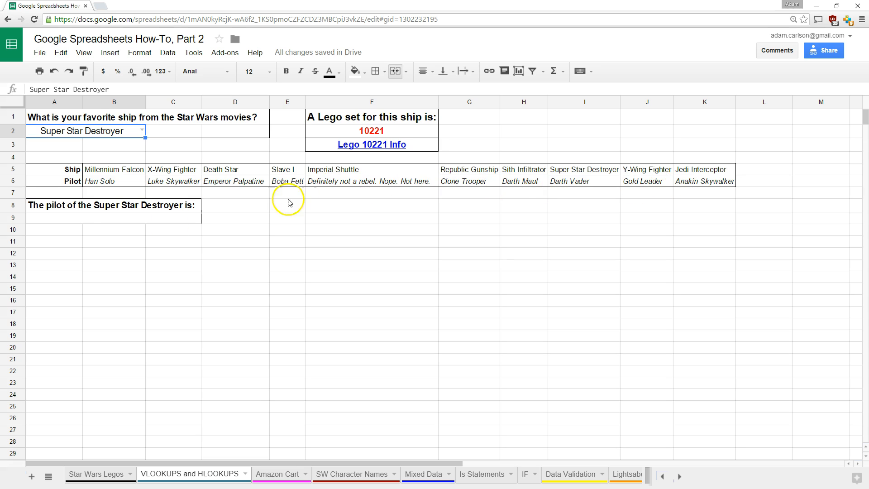
pyautogui.click(72, 220)
pyautogui.hotkey('ctrl', 'i')
# Enter =hlookup(A2,B5:K6,2,FALSE) in the merged cell A9 to look up the pilot of the ship chosen in A2
pyautogui.write('=h')
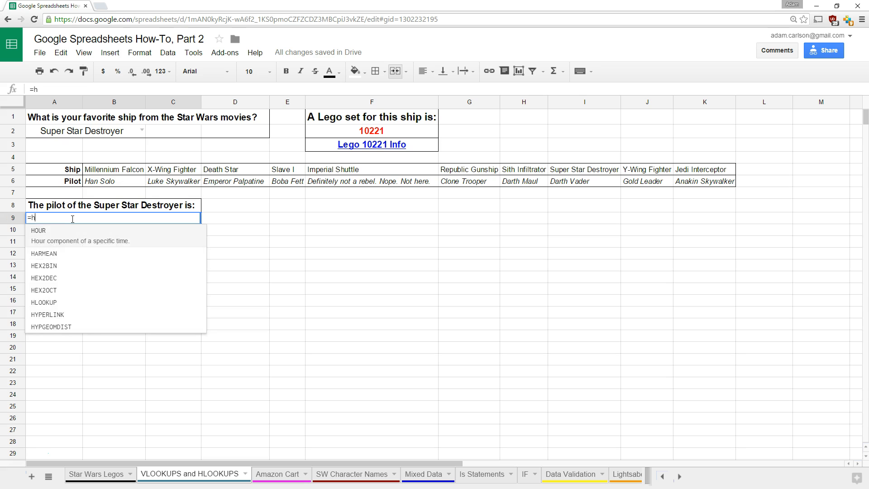
pyautogui.write('lookup(')
pyautogui.press('Up')
pyautogui.press('Up')
pyautogui.press('Up')
pyautogui.press('Up')
pyautogui.press('Up')
pyautogui.press('Up')
pyautogui.press('Up')
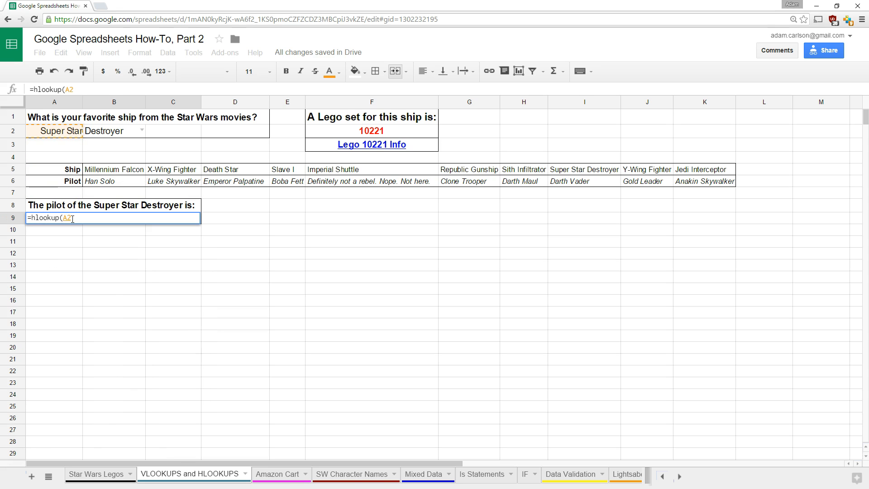
pyautogui.write(',')
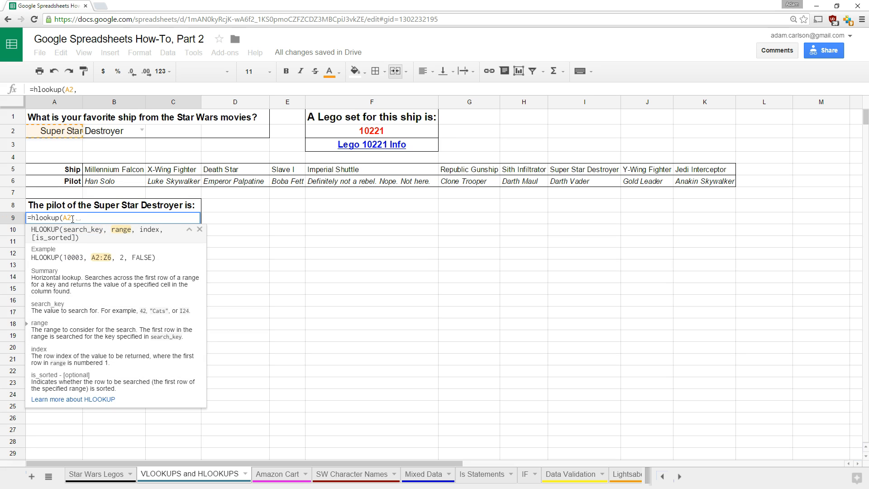
pyautogui.moveTo(113, 170); pyautogui.dragTo(676, 186)
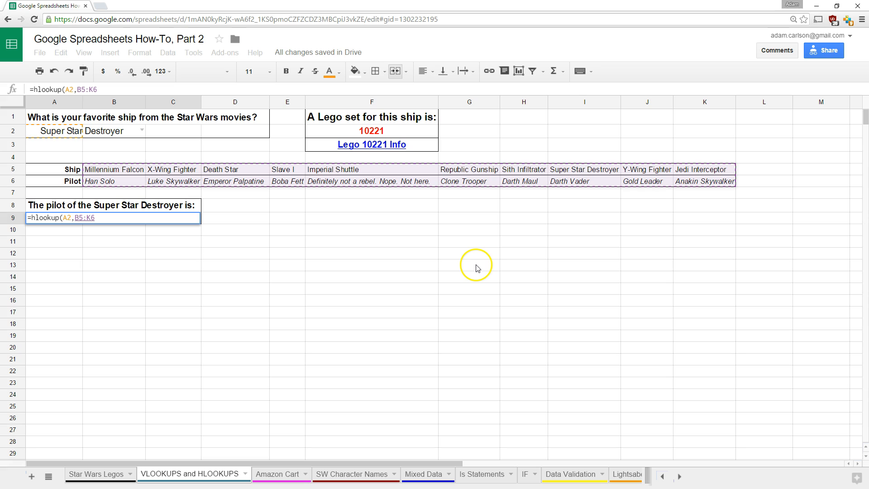
pyautogui.write(',')
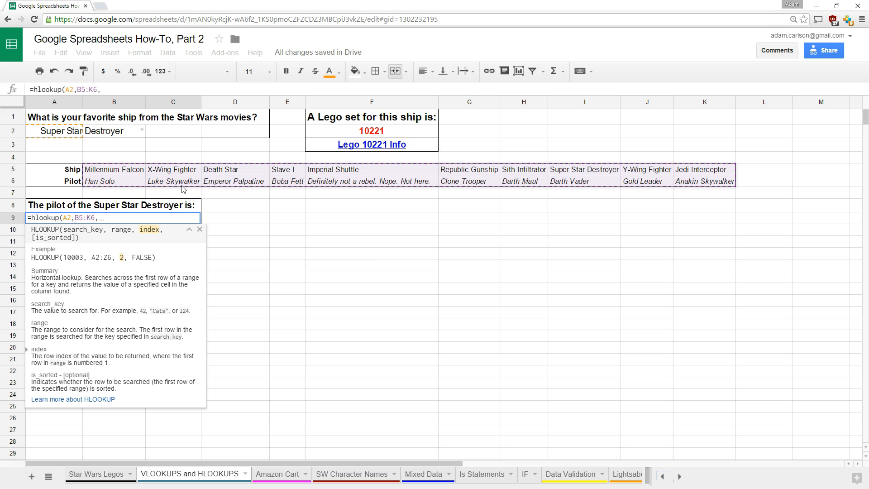
pyautogui.write('2,')
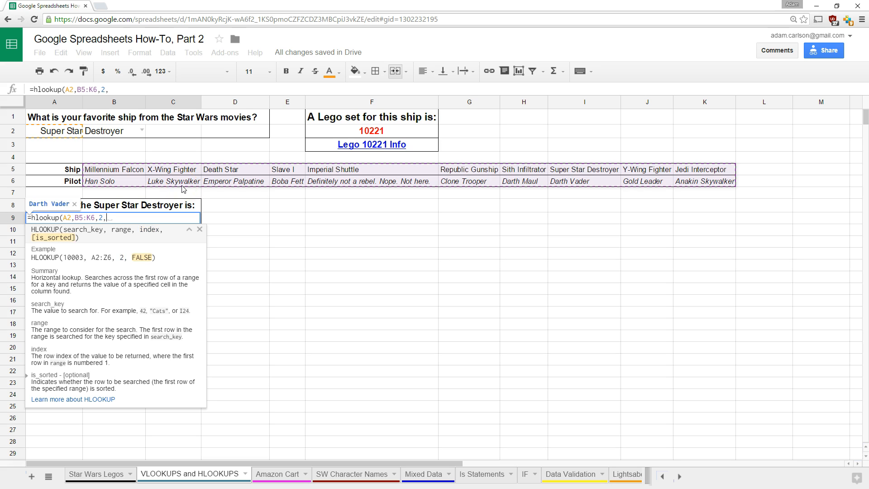
pyautogui.write('FALSE')
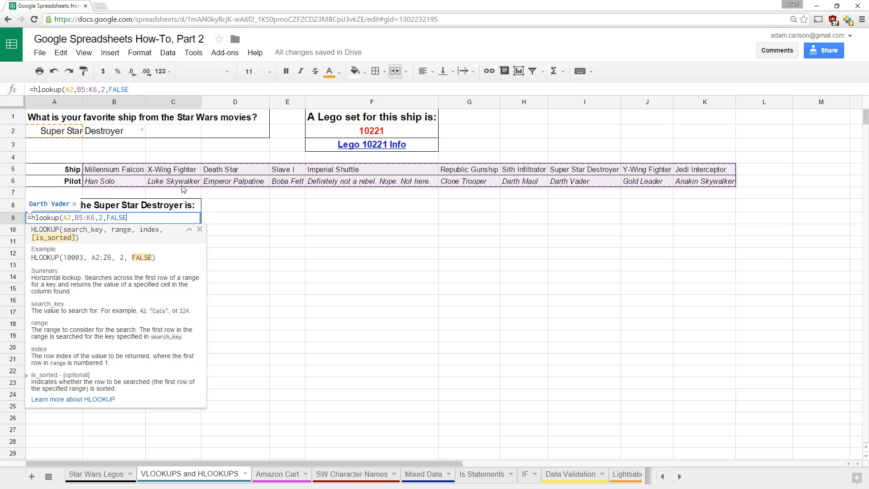
pyautogui.write(')')
pyautogui.press('Return')
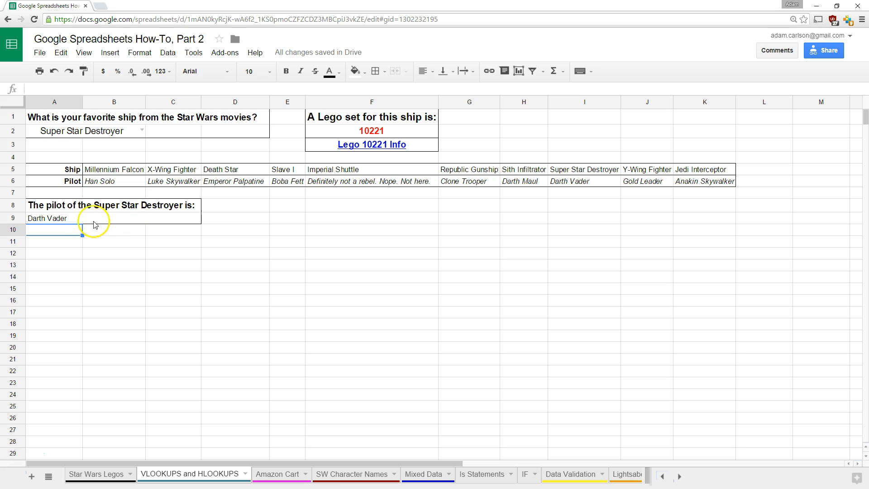
# Test the HLOOKUP in A9 by changing the ship in A2 to Jedi Interceptor and then to Death Star
pyautogui.click(143, 131)
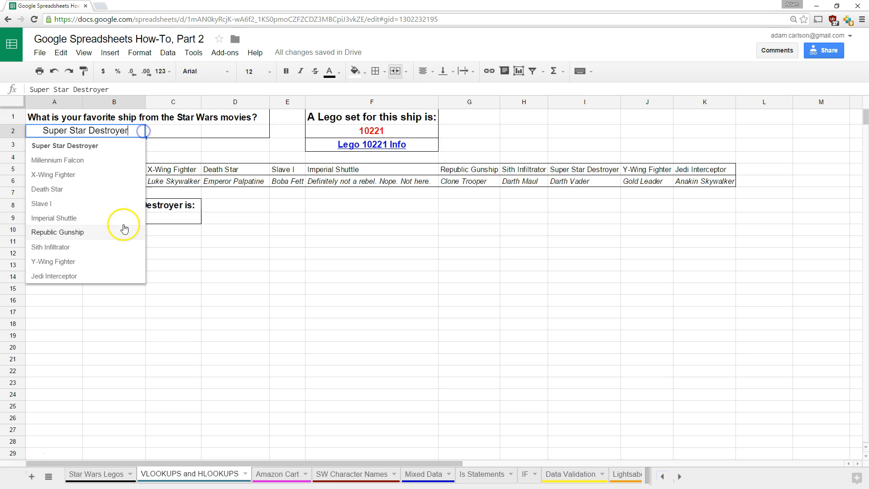
pyautogui.click(108, 272)
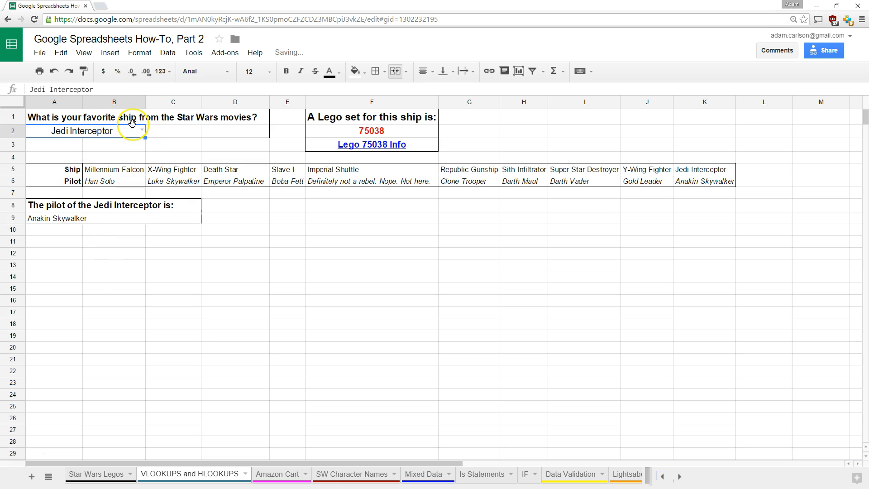
pyautogui.click(142, 131)
pyautogui.click(88, 190)
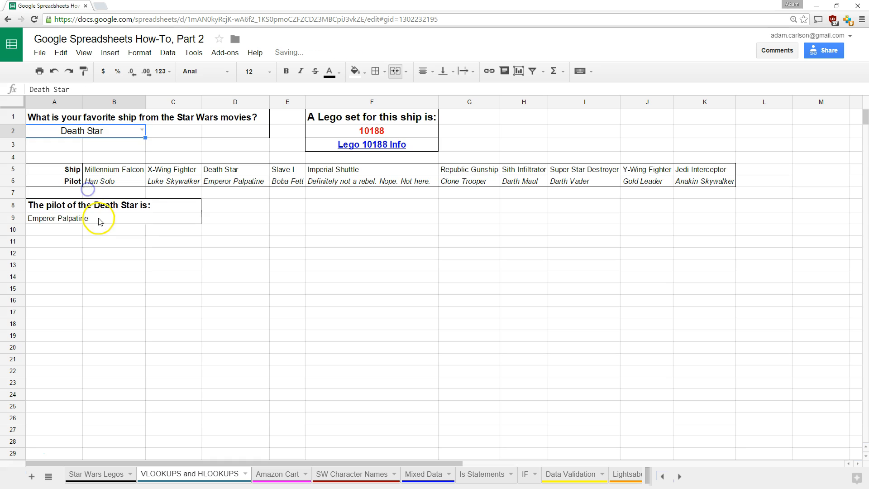
pyautogui.click(68, 219)
pyautogui.click(94, 275)
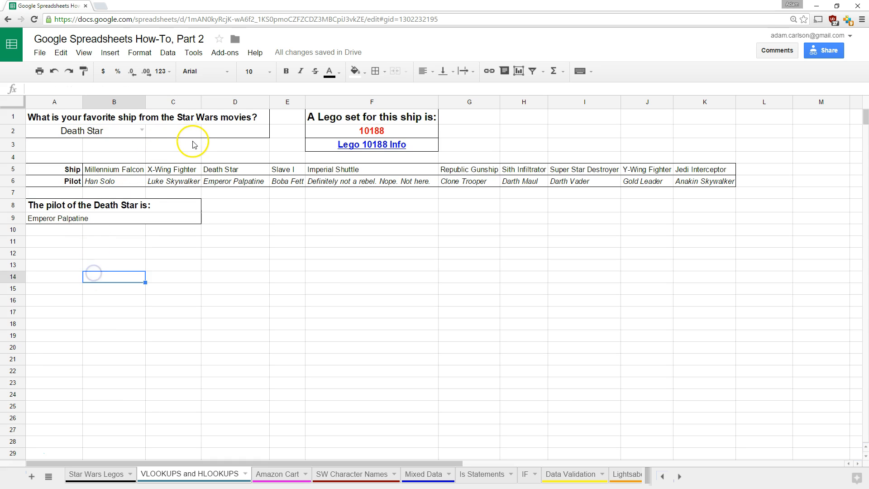
# Display all formulas in the sheet, review the VLOOKUP, hyperlink and HLOOKUP formulas that use A2, and return to the value display
pyautogui.hotkey('ctrl', '`')
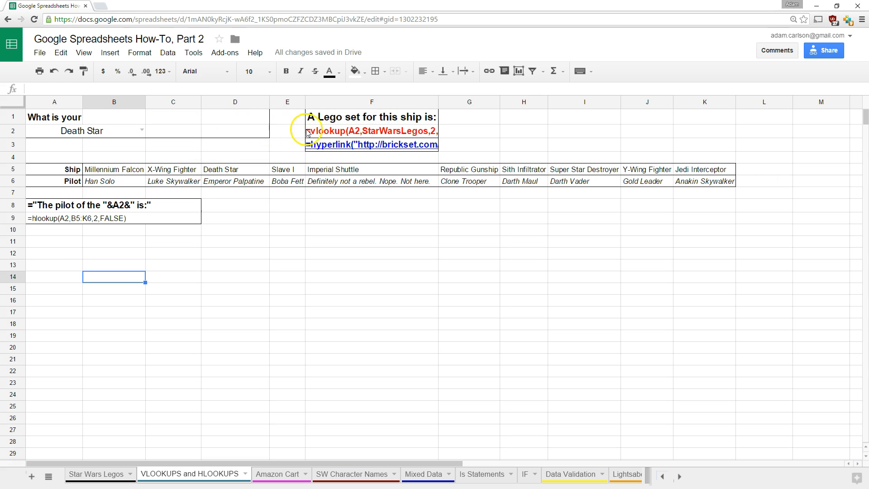
pyautogui.click(329, 132)
pyautogui.click(87, 123)
pyautogui.click(87, 134)
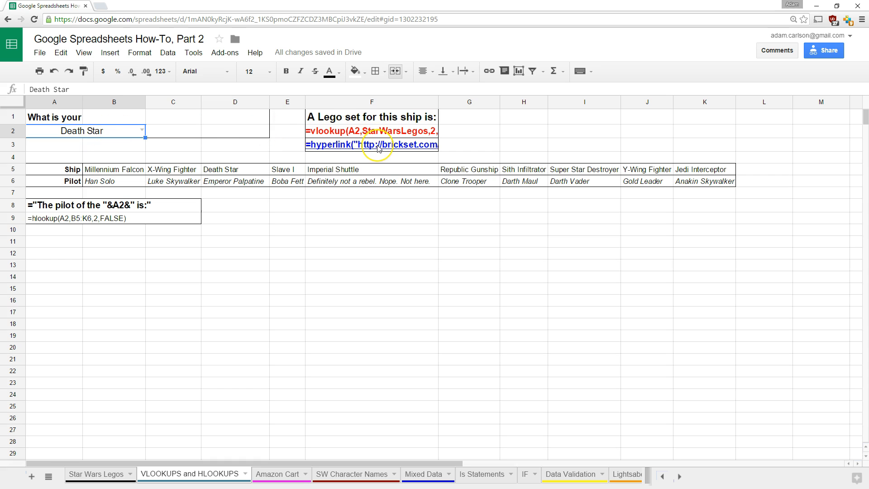
pyautogui.moveTo(378, 147)
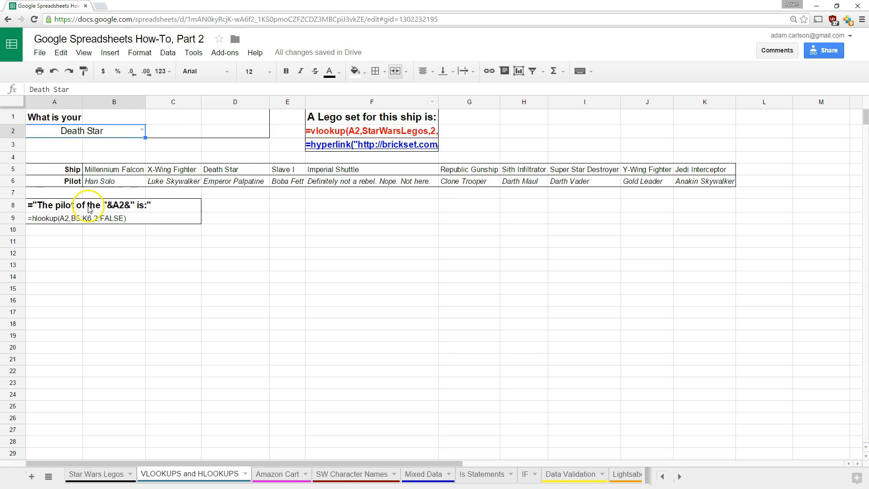
pyautogui.hotkey('ctrl', '`')
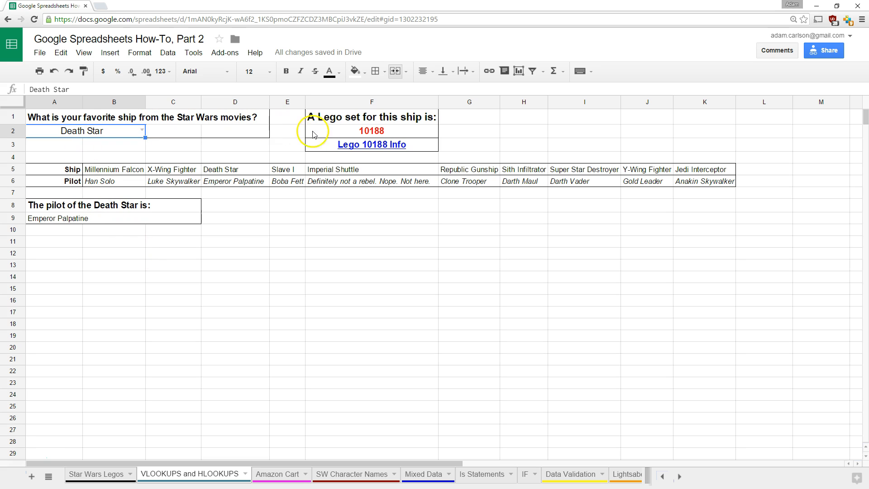
# Review the VLOOKUP in F2 and examine the Name and Lego Number columns on the Star Wars Legos sheet
pyautogui.click(333, 131)
pyautogui.doubleClick(135, 89)
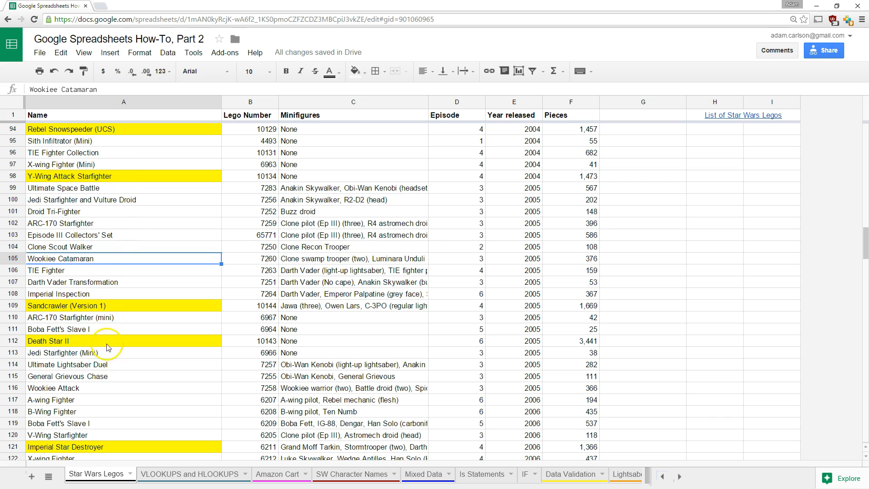
pyautogui.click(262, 235)
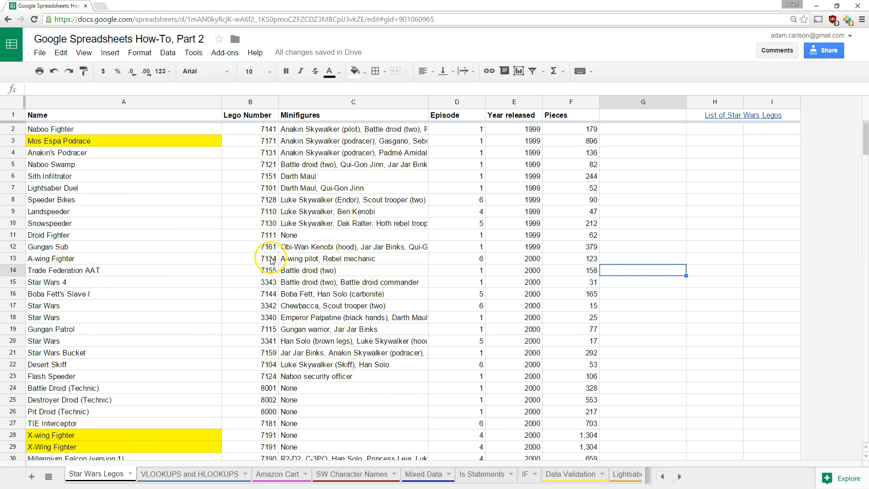
pyautogui.click(272, 212)
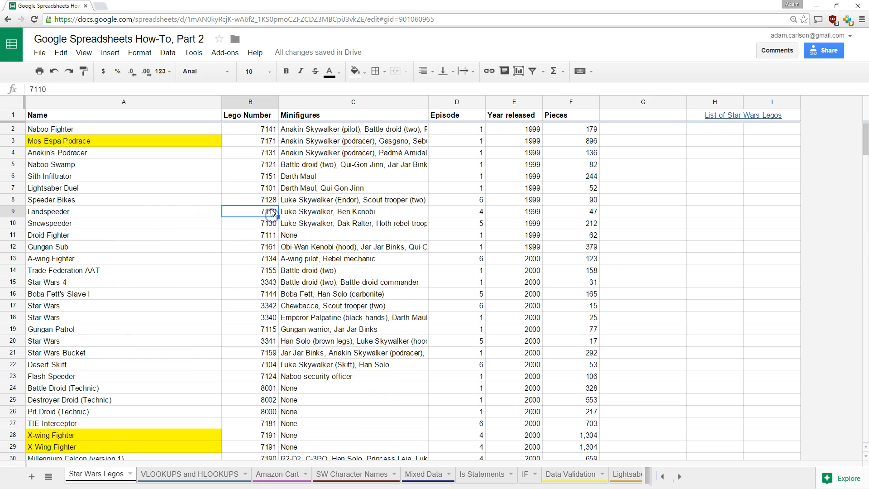
# Enter =match(7144,B2:B,0) in H11 of the Star Wars Legos sheet to find the position of that Lego number
pyautogui.click(660, 239)
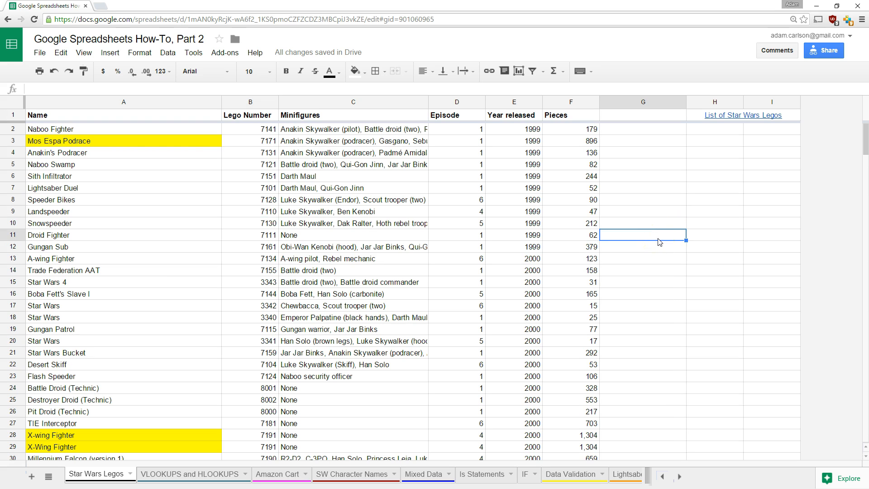
pyautogui.press('Right')
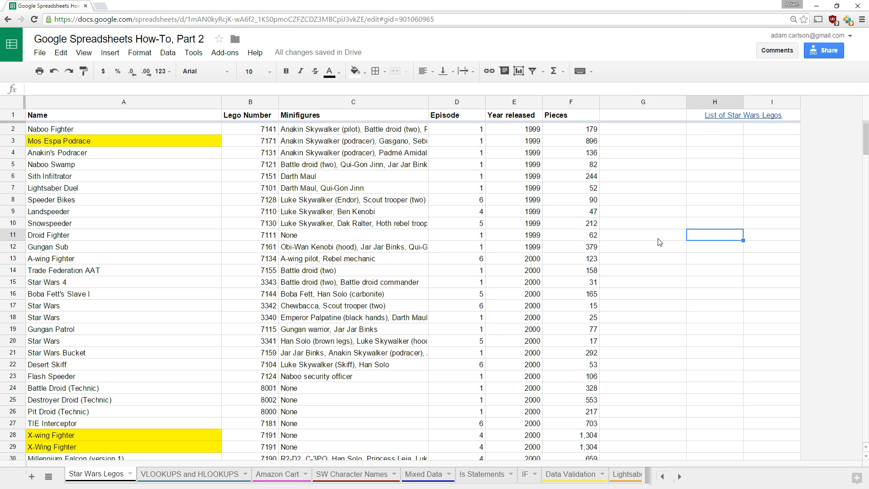
pyautogui.write('=match(')
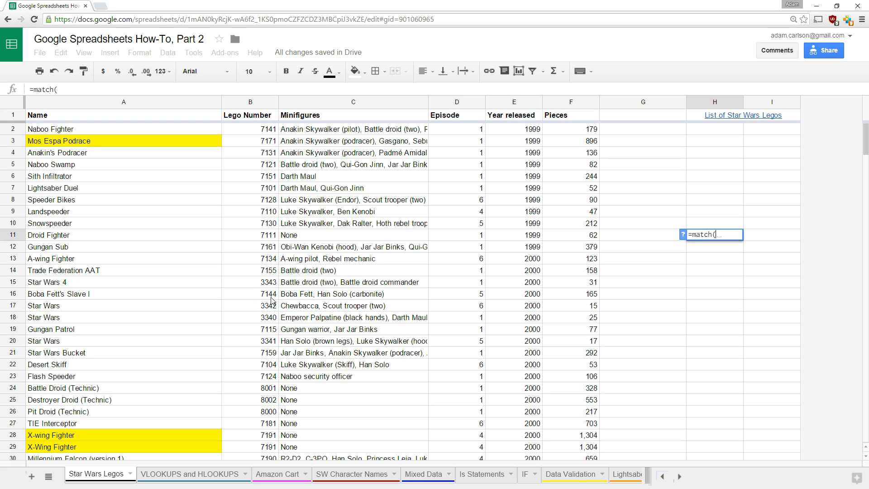
pyautogui.write('714')
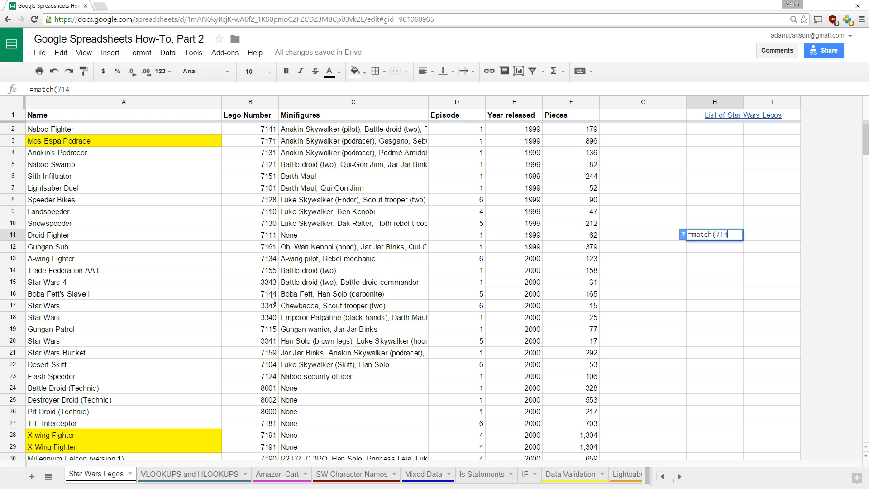
pyautogui.write('4')
pyautogui.click(683, 235)
pyautogui.write(',')
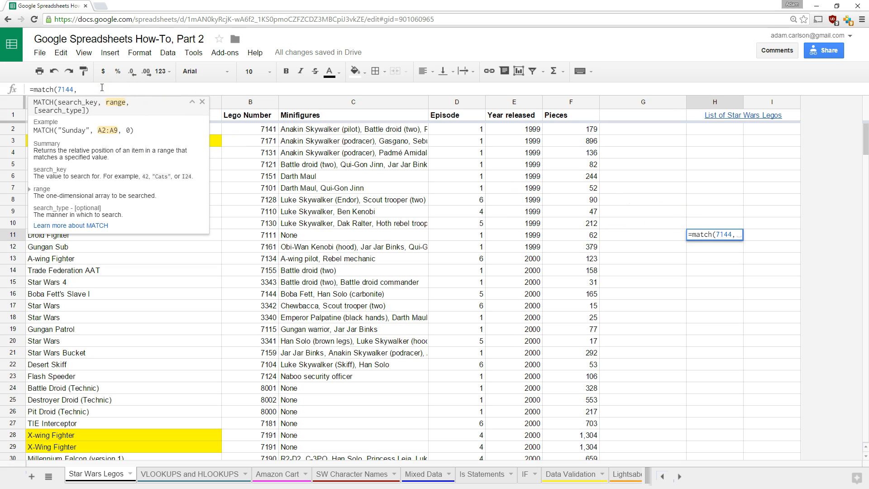
pyautogui.click(226, 104)
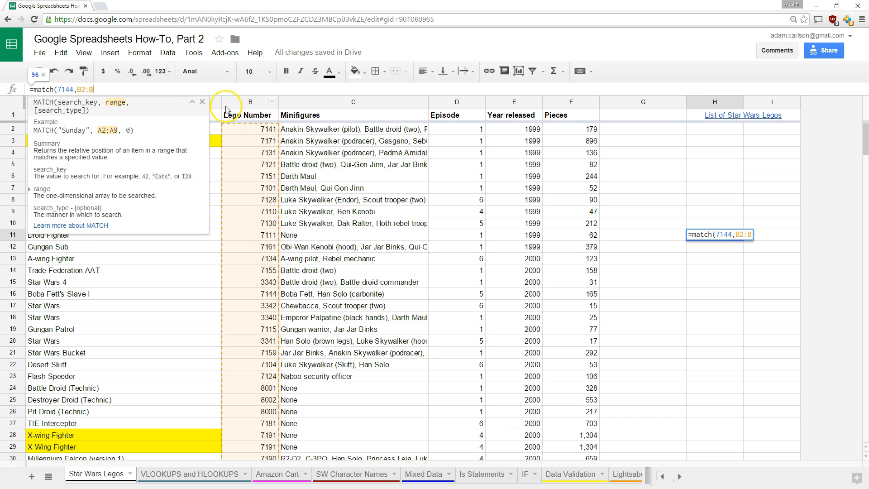
pyautogui.write(',')
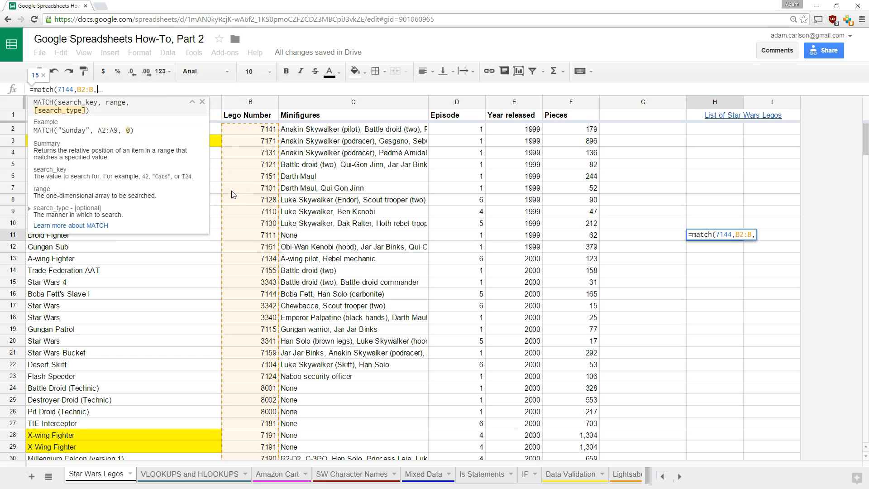
pyautogui.write('0')
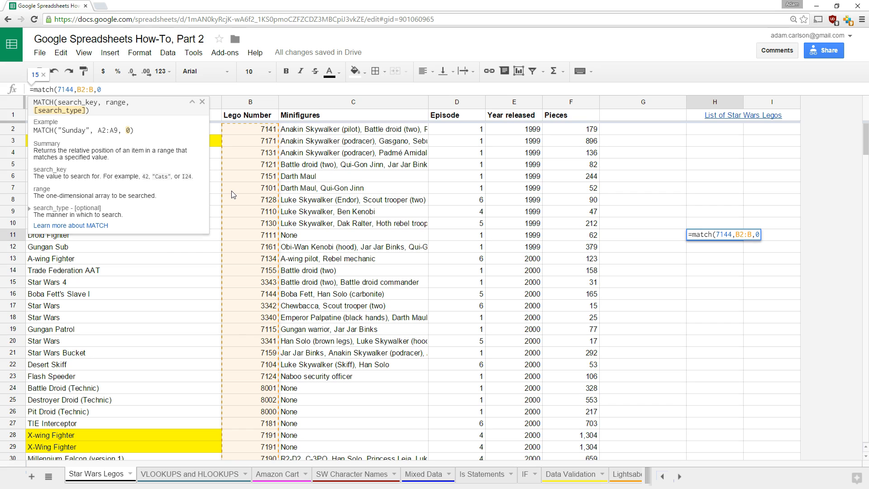
pyautogui.write(')')
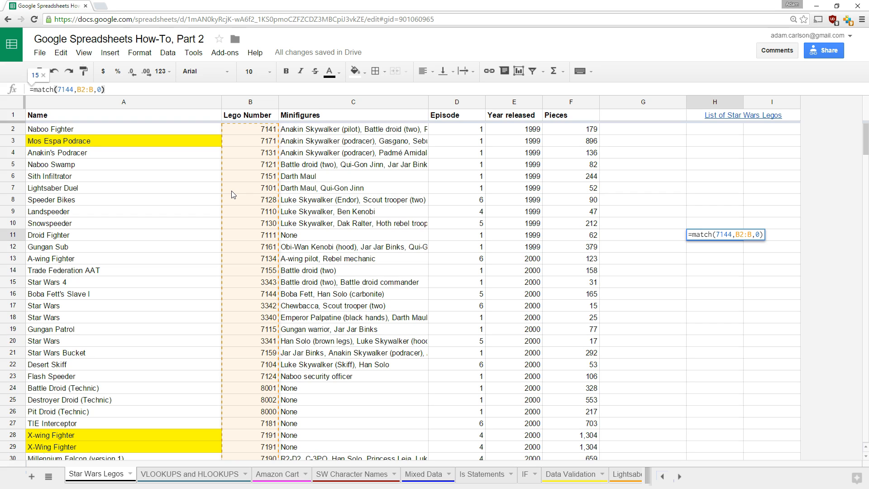
pyautogui.press('Return')
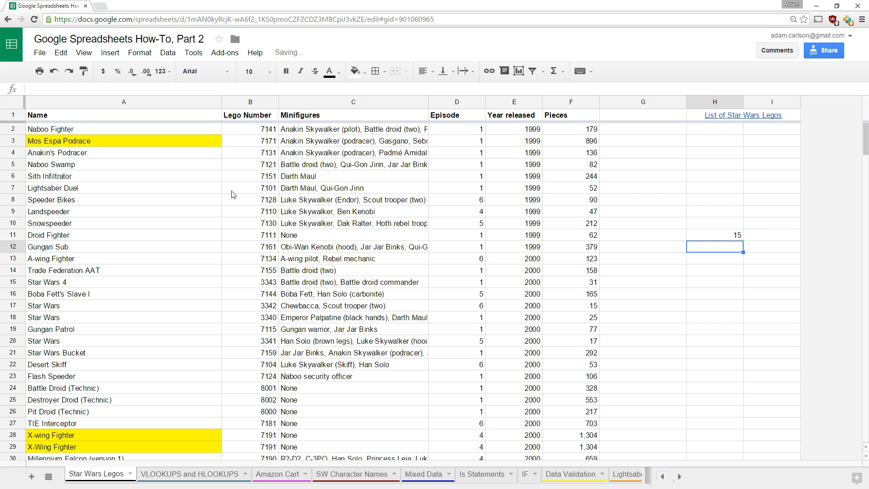
# Check the MATCH result in H11 against the Lego numbers in B2:B16
pyautogui.click(735, 236)
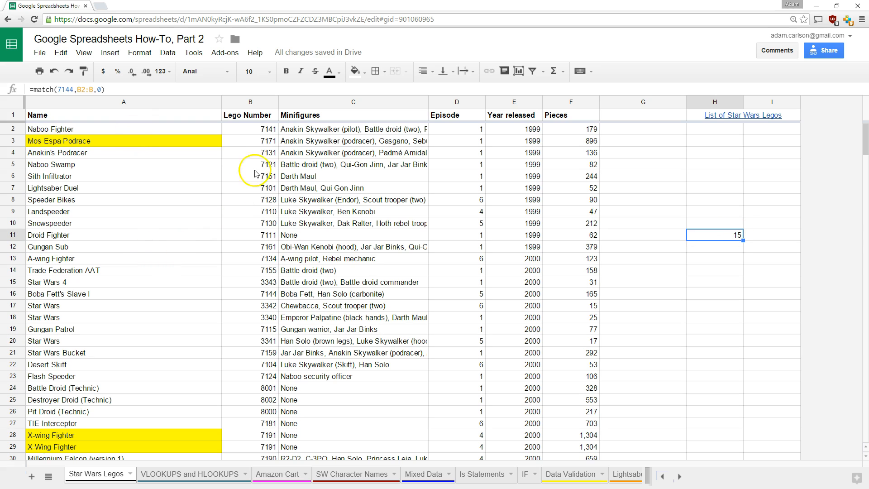
pyautogui.moveTo(271, 131); pyautogui.dragTo(267, 293)
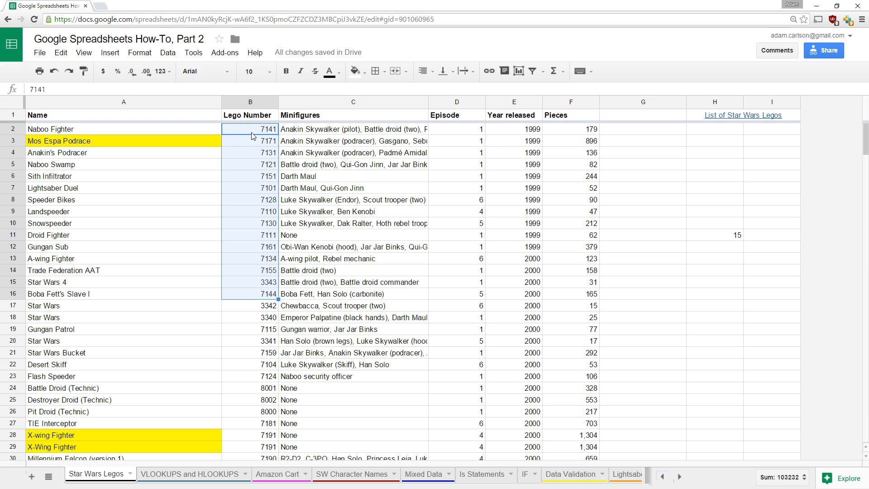
pyautogui.click(729, 237)
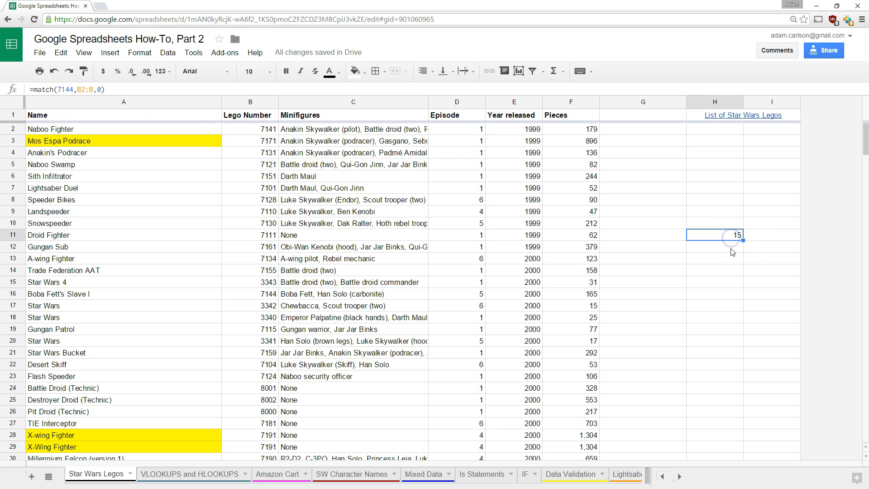
# Enter =index(A2:A,H11) in H12 to return the name at the position calculated in H11
pyautogui.click(732, 251)
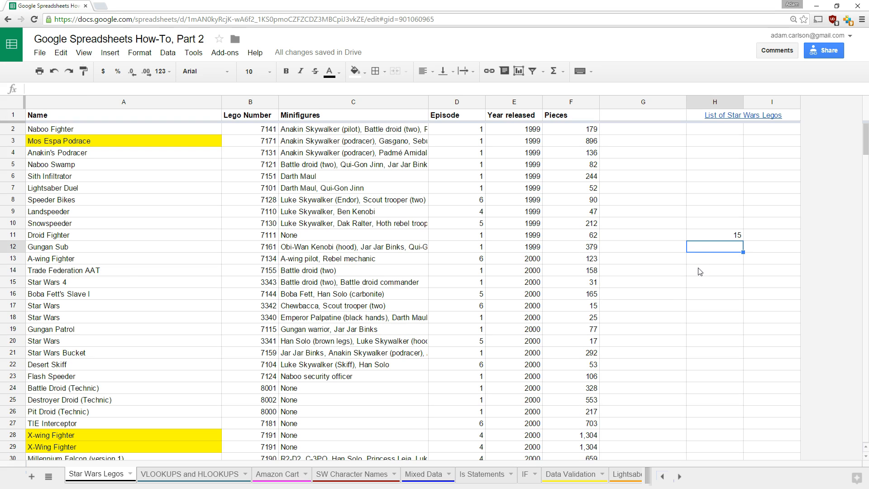
pyautogui.write('=')
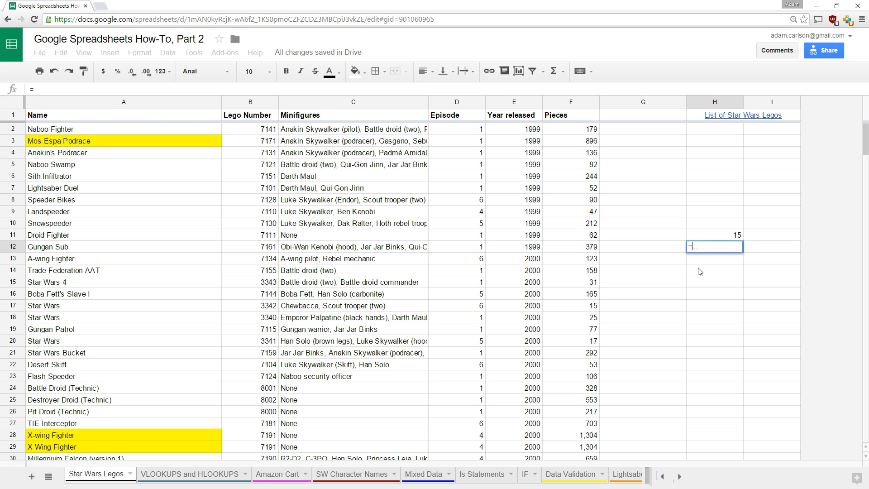
pyautogui.write('index(')
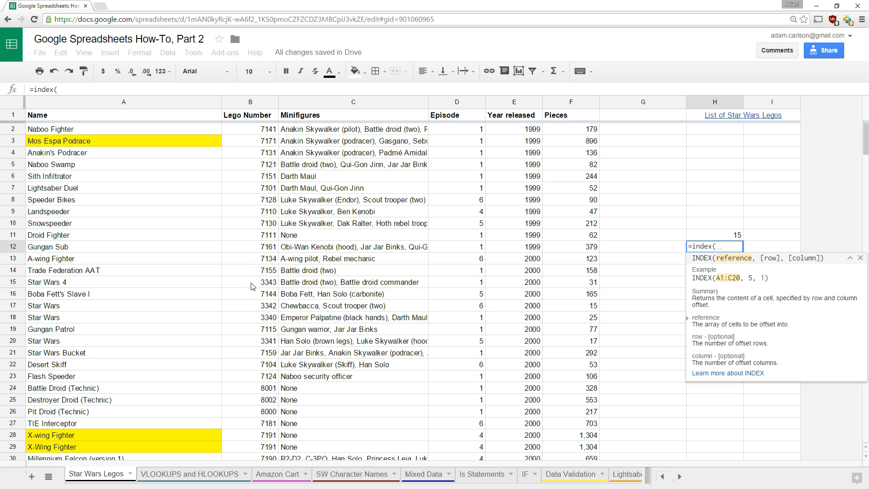
pyautogui.write('A2:A,')
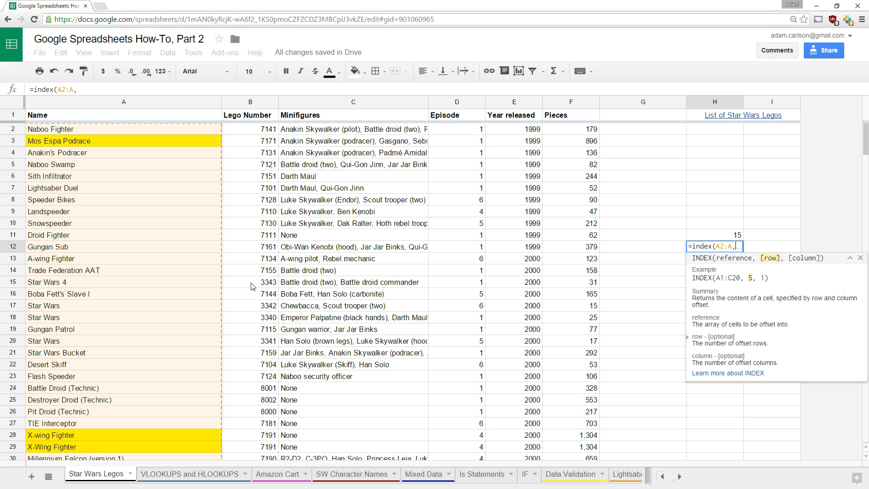
pyautogui.write('H11)')
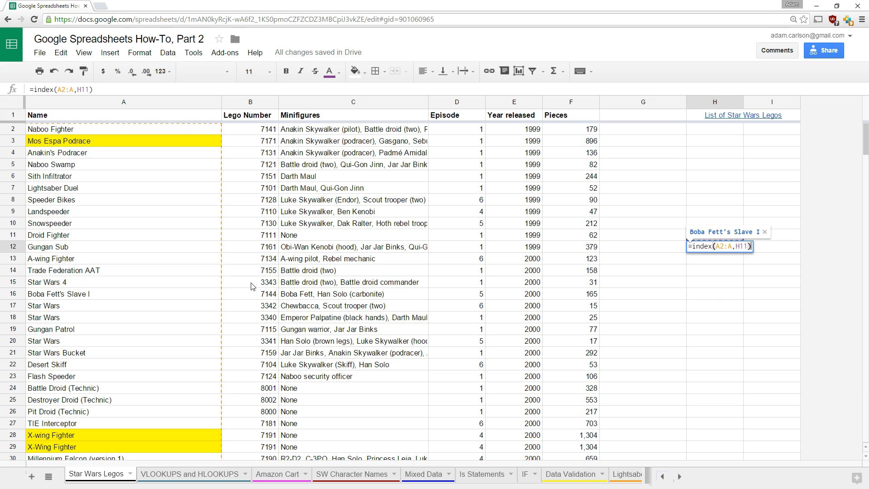
pyautogui.press('Return')
pyautogui.press('Up')
pyautogui.press('Up')
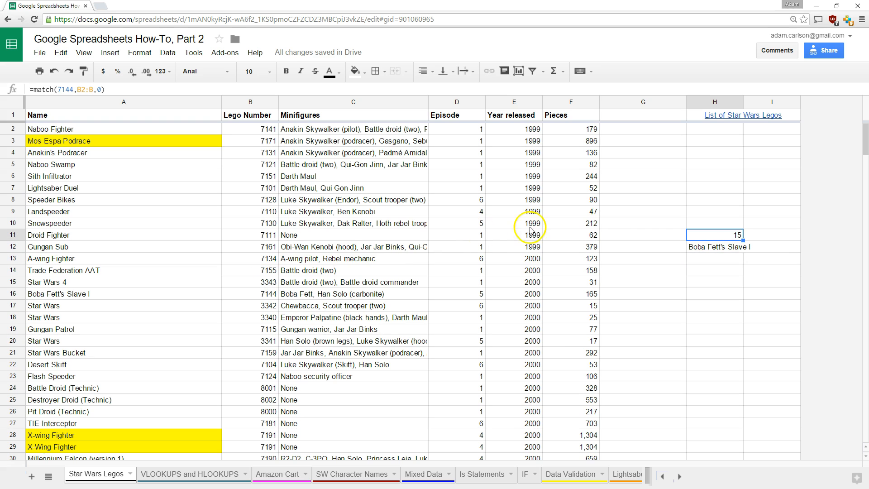
pyautogui.doubleClick(65, 89)
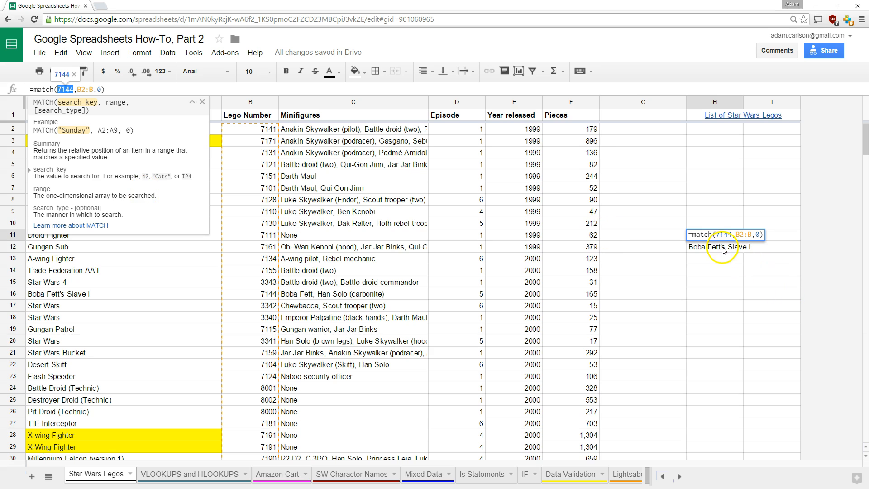
pyautogui.click(717, 282)
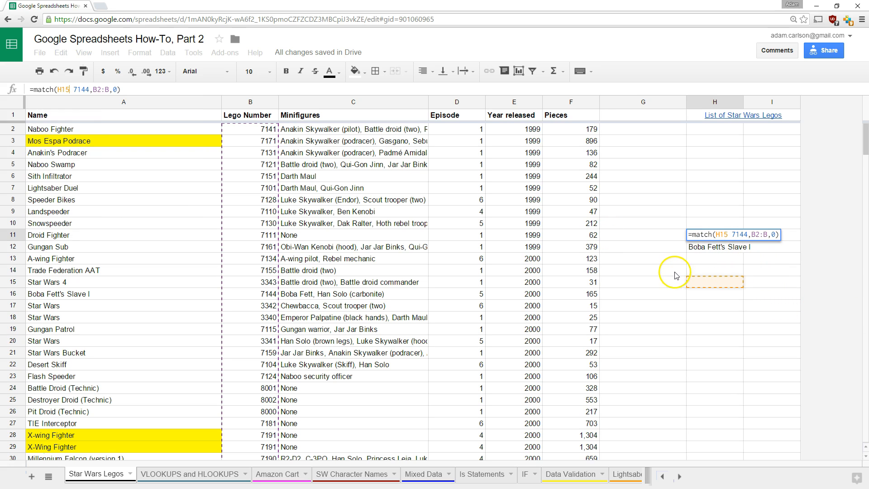
pyautogui.press('Escape')
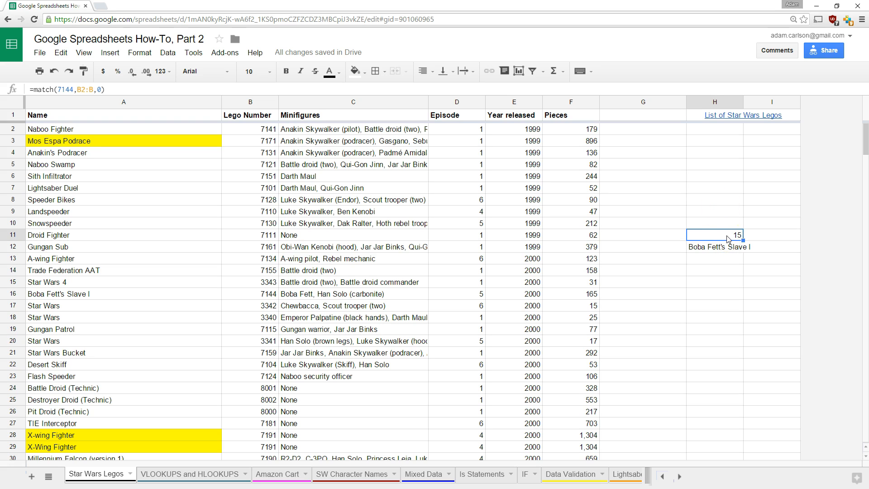
# Display all formulas to review the MATCH in H11, return to the value display, and inspect the INDEX formula in H12
pyautogui.hotkey('ctrl', '`')
pyautogui.click(725, 237)
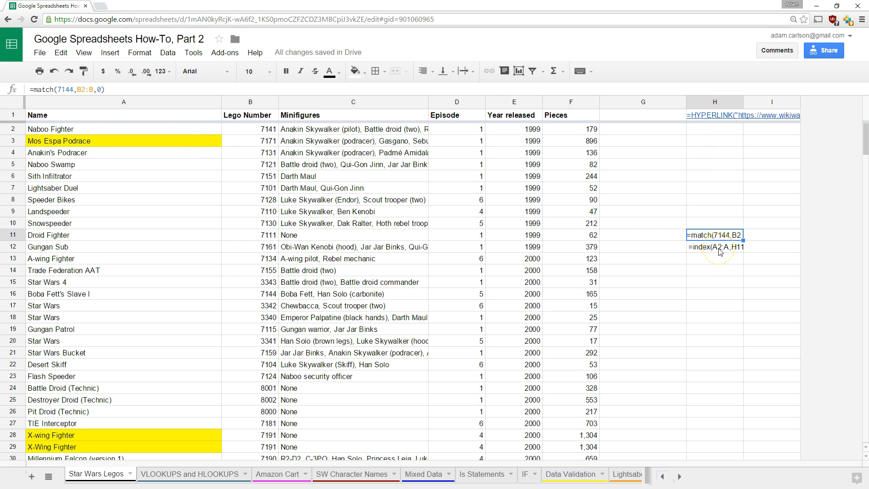
pyautogui.hotkey('ctrl', '`')
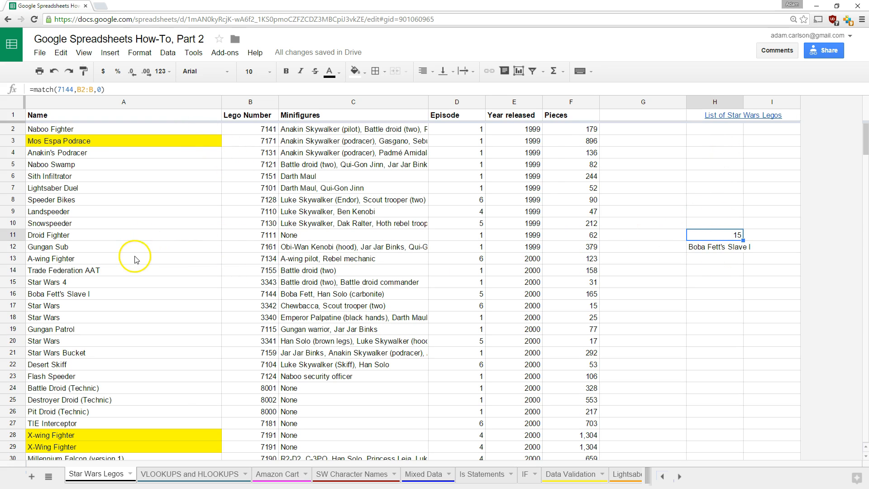
pyautogui.click(726, 248)
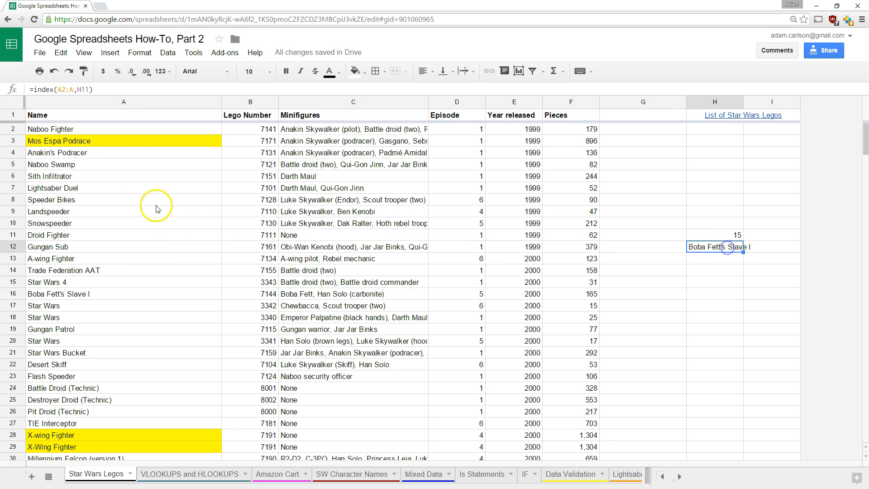
pyautogui.click(700, 259)
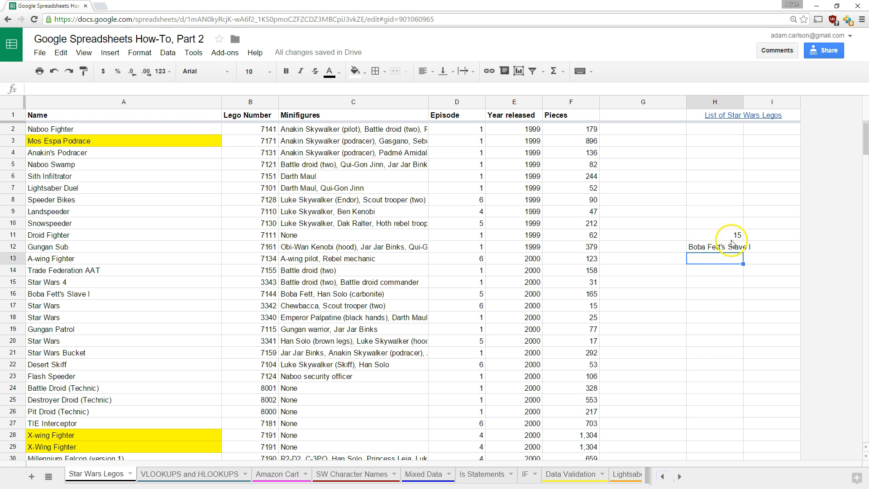
# Clear the formulas in H11:H12 and set up a lookup target with the label "Target:" in H9 and 8000 in H10
pyautogui.click(717, 224)
pyautogui.click(714, 212)
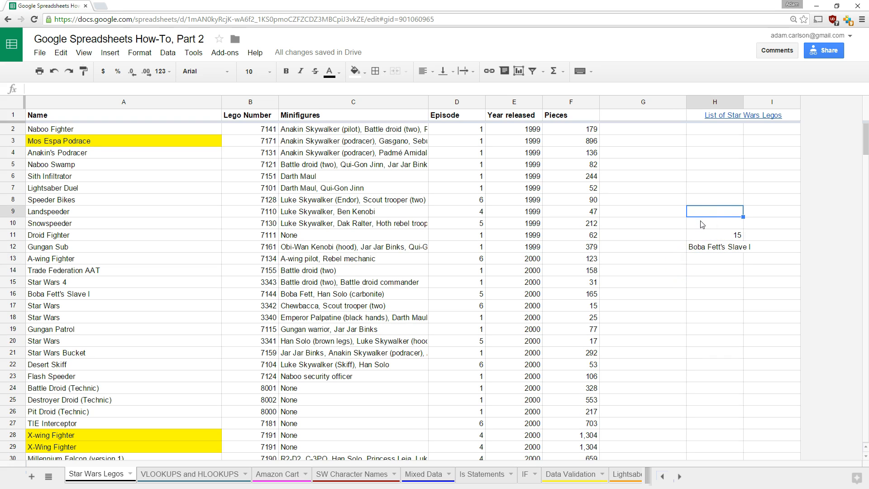
pyautogui.write('Target:')
pyautogui.press('Return')
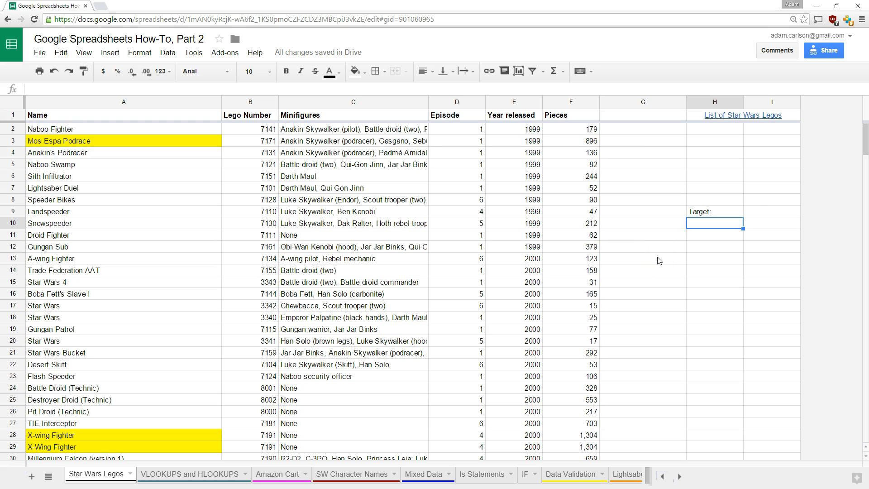
pyautogui.write('8000')
pyautogui.press('Return')
# Enter =index(A2:A,match(H10,B2:B,0)) in H12 to look up the name for the target Lego number
pyautogui.press('Down')
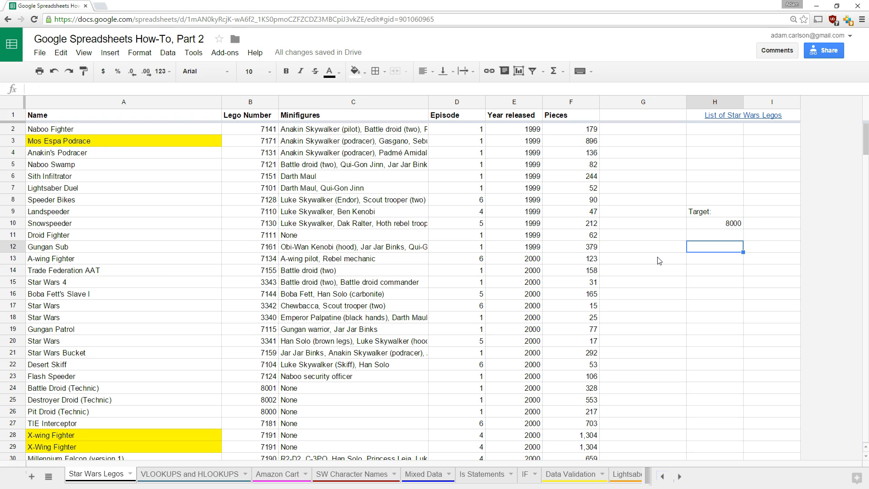
pyautogui.write('=index(')
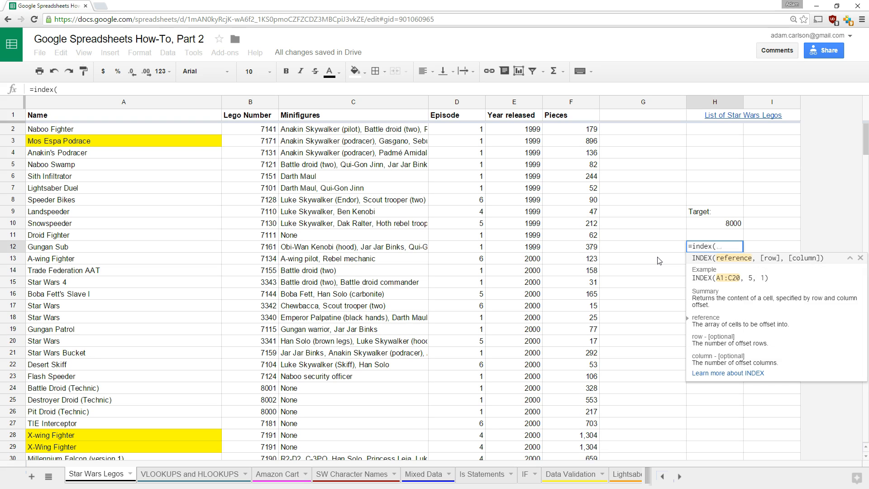
pyautogui.write('A2:A')
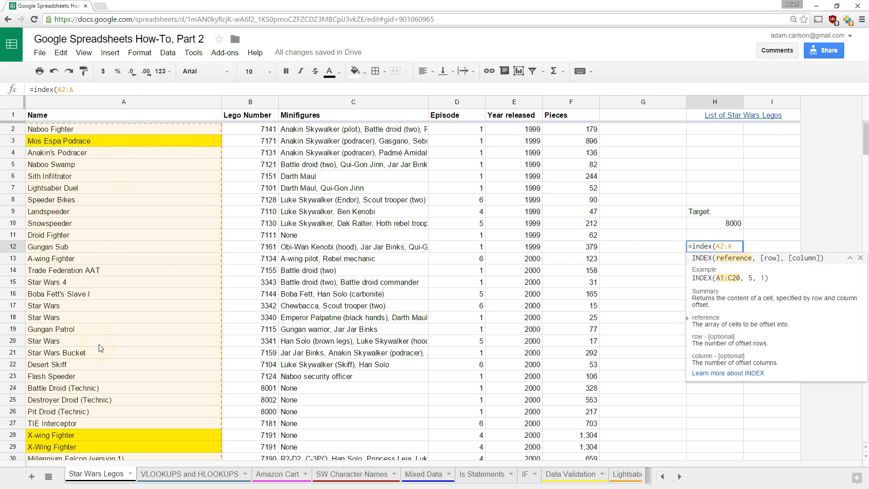
pyautogui.write(',')
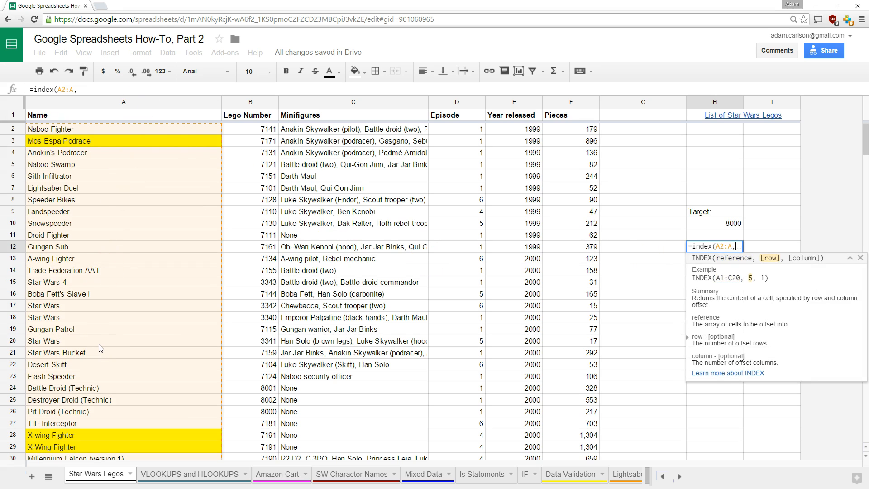
pyautogui.write('match(')
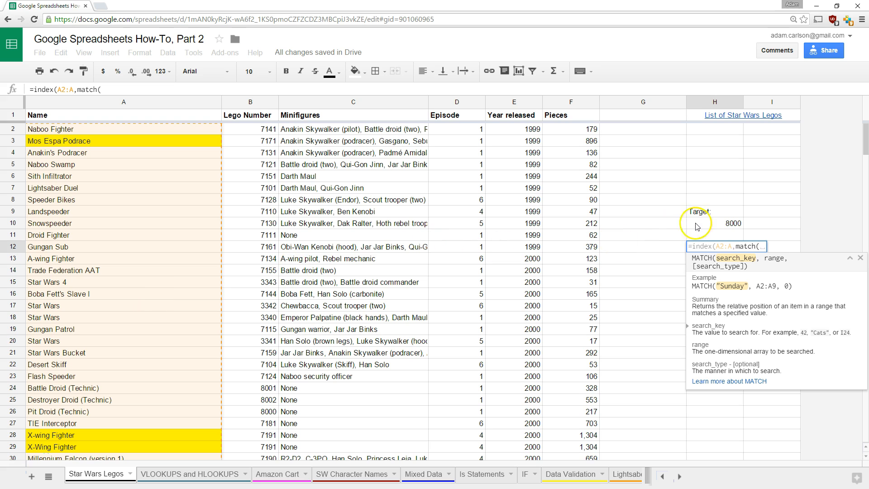
pyautogui.click(708, 223)
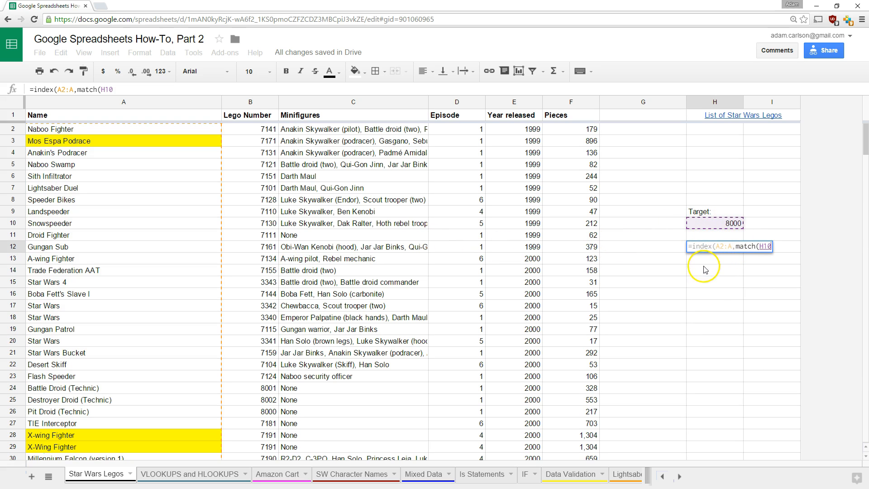
pyautogui.write(',')
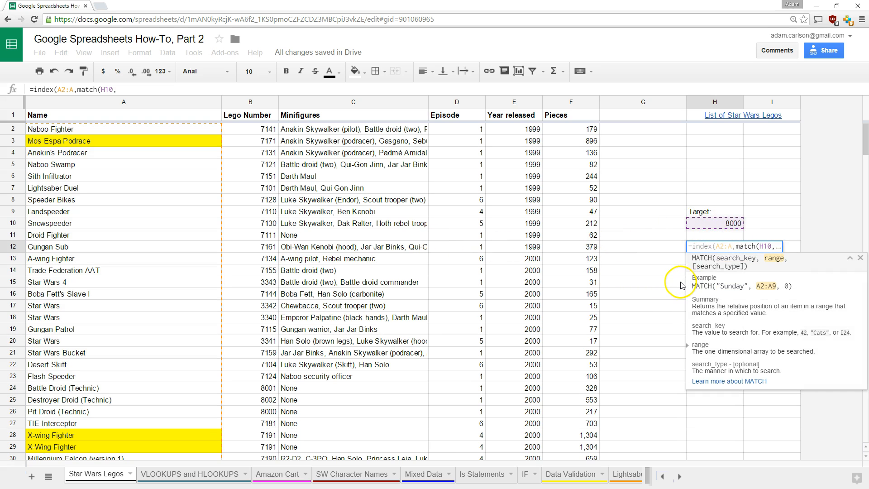
pyautogui.write('B2:')
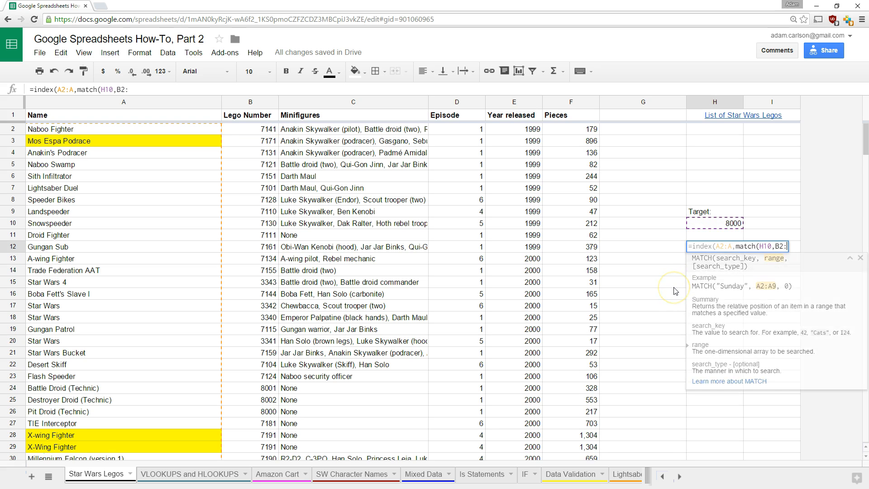
pyautogui.write('B,0')
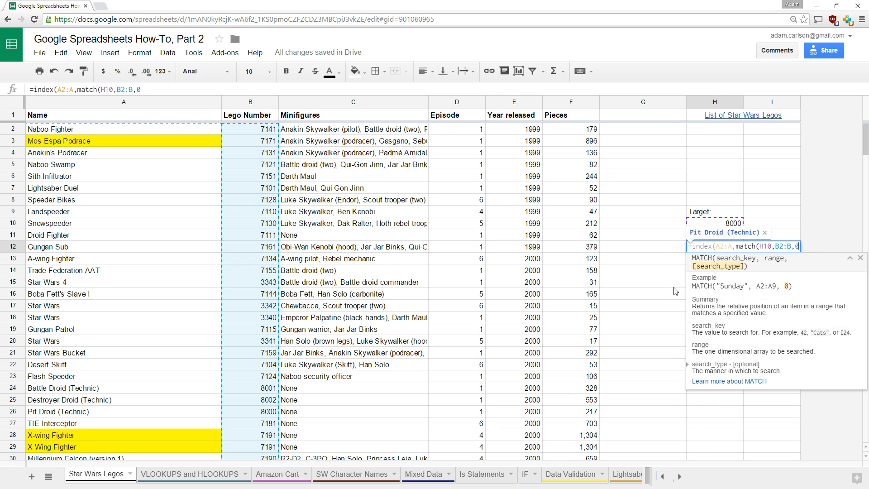
pyautogui.write('))')
pyautogui.press('Return')
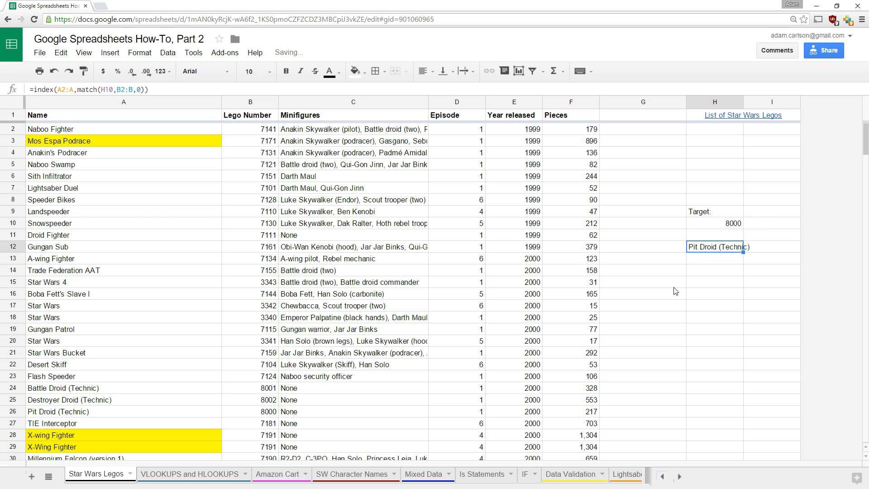
# Test the lookup by setting the target Lego number in H10 to 7191, followed by 7151
pyautogui.press('Up')
pyautogui.press('Up')
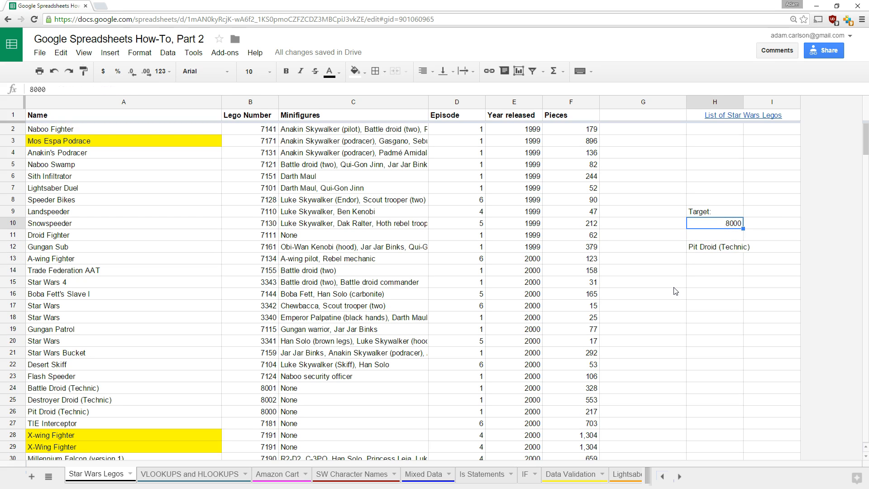
pyautogui.write('7191')
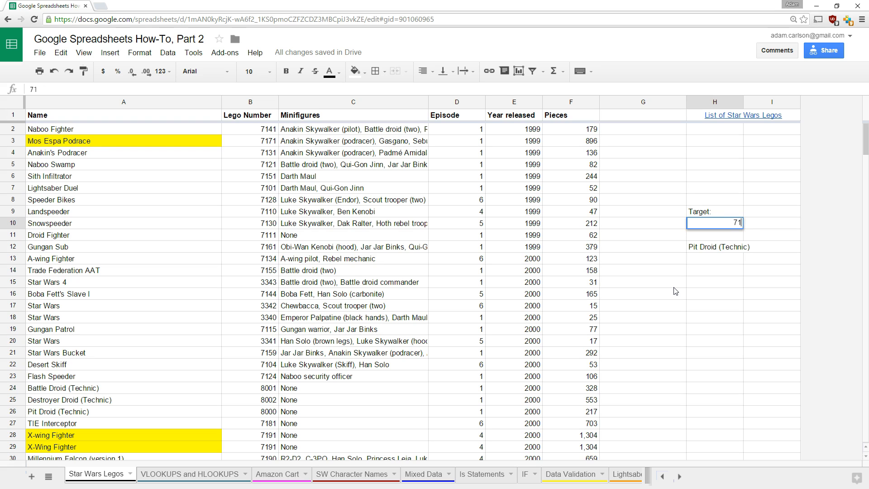
pyautogui.press('Return')
pyautogui.press('Up')
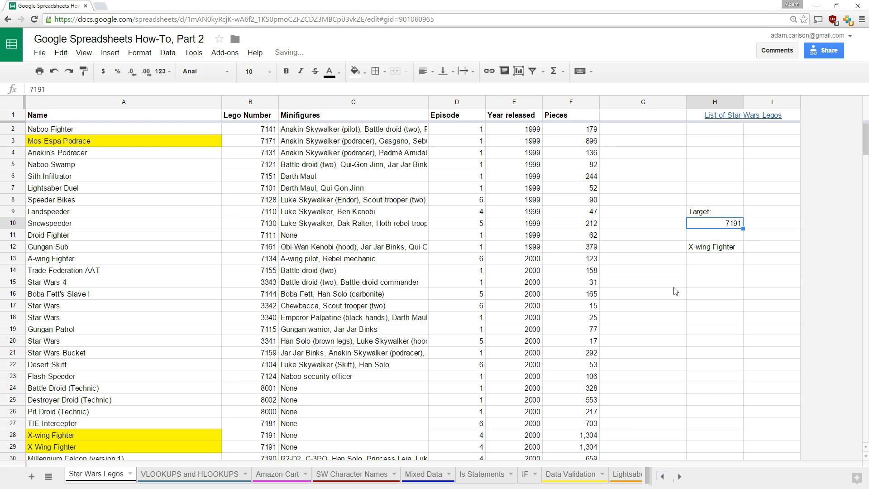
pyautogui.write('7151')
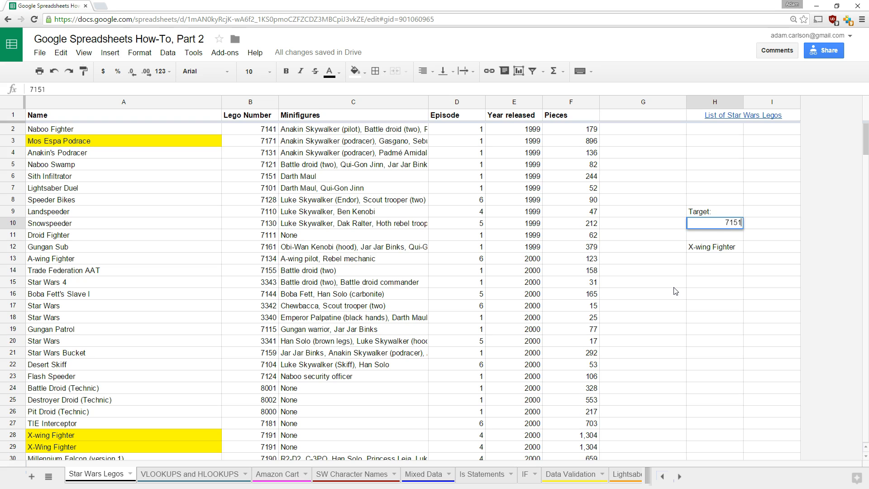
pyautogui.press('Return')
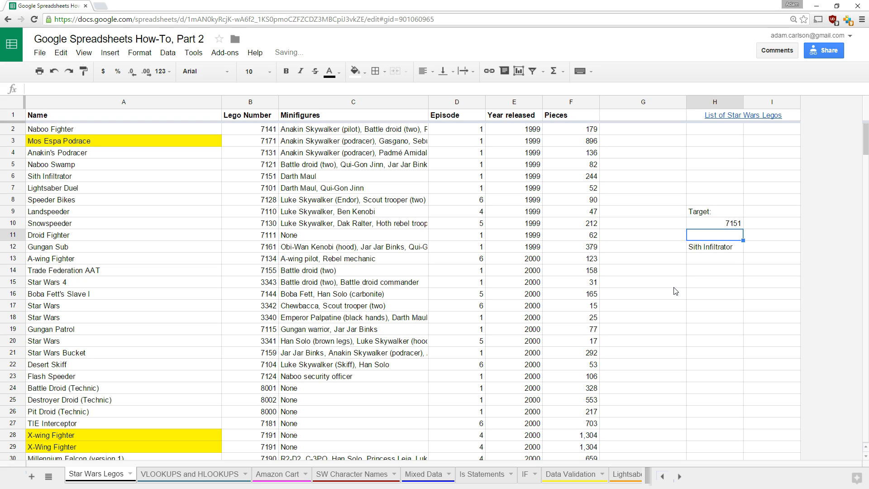
# Review the combined formula in H12, examining the INDEX function, its nested MATCH and the H10 search key
pyautogui.click(726, 247)
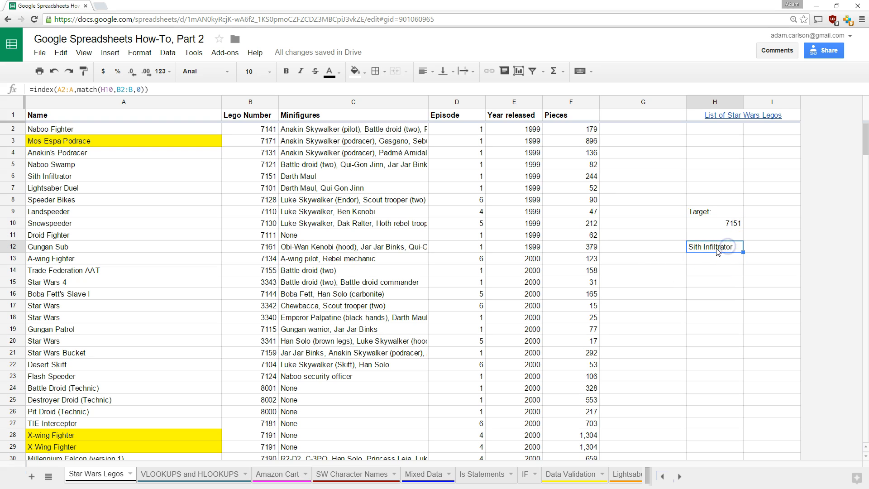
pyautogui.click(36, 90)
pyautogui.doubleClick(36, 90)
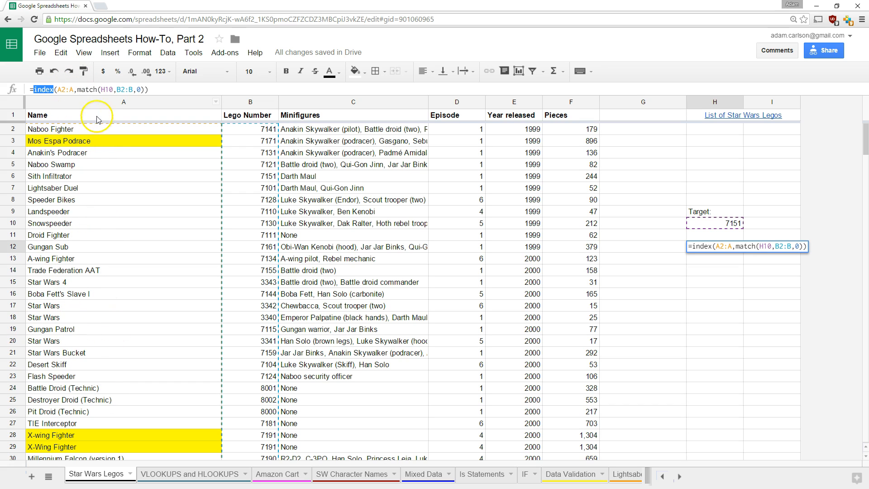
pyautogui.click(83, 90)
pyautogui.click(113, 89)
pyautogui.doubleClick(108, 89)
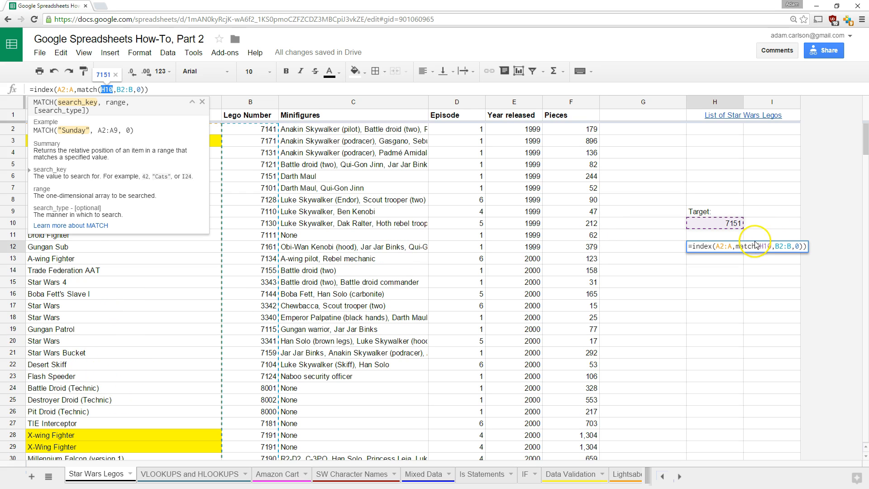
pyautogui.click(733, 253)
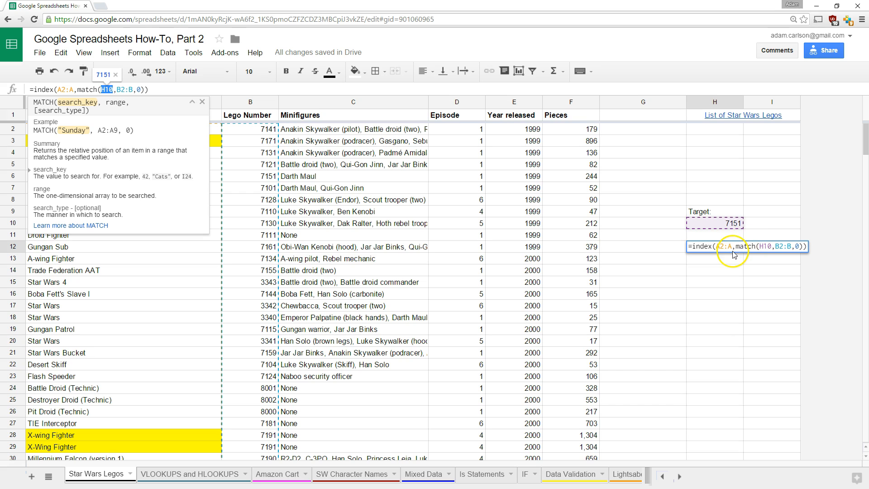